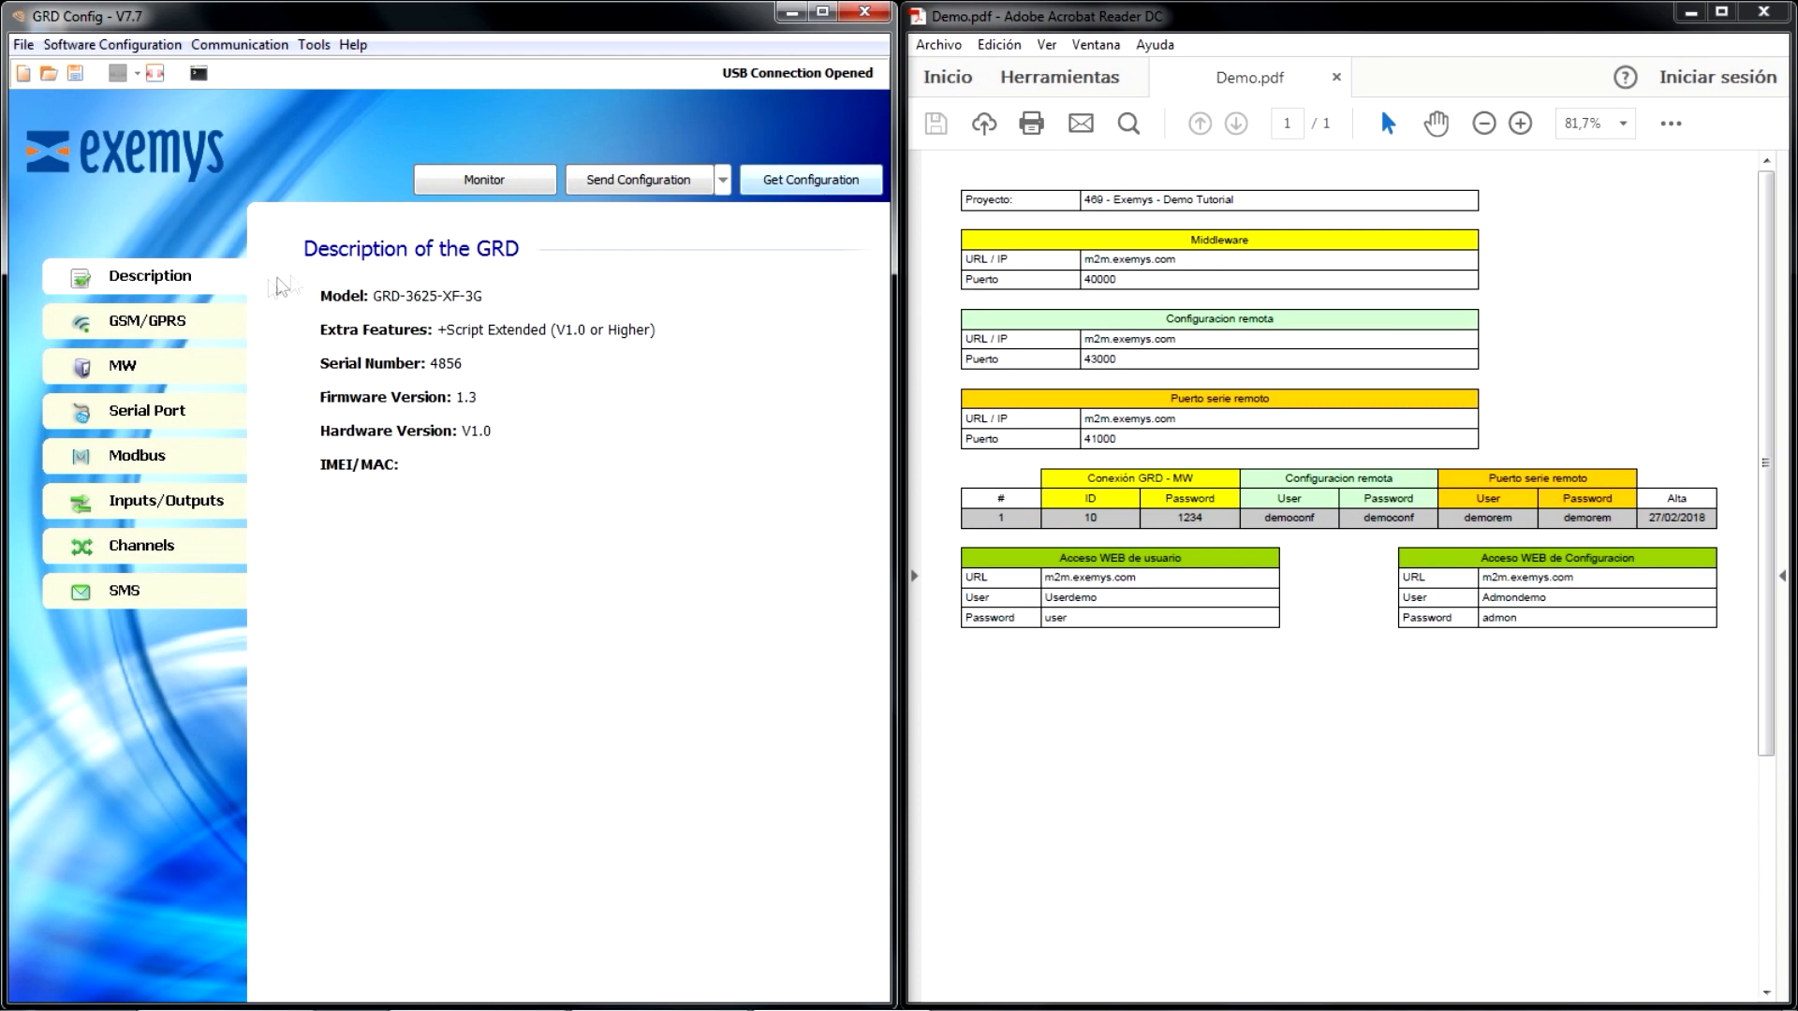
- In the GSM/GPRS general configuration, set the main SIM card to SIM 1, enter the SIM PIN, and enable GPRS
click(143, 322)
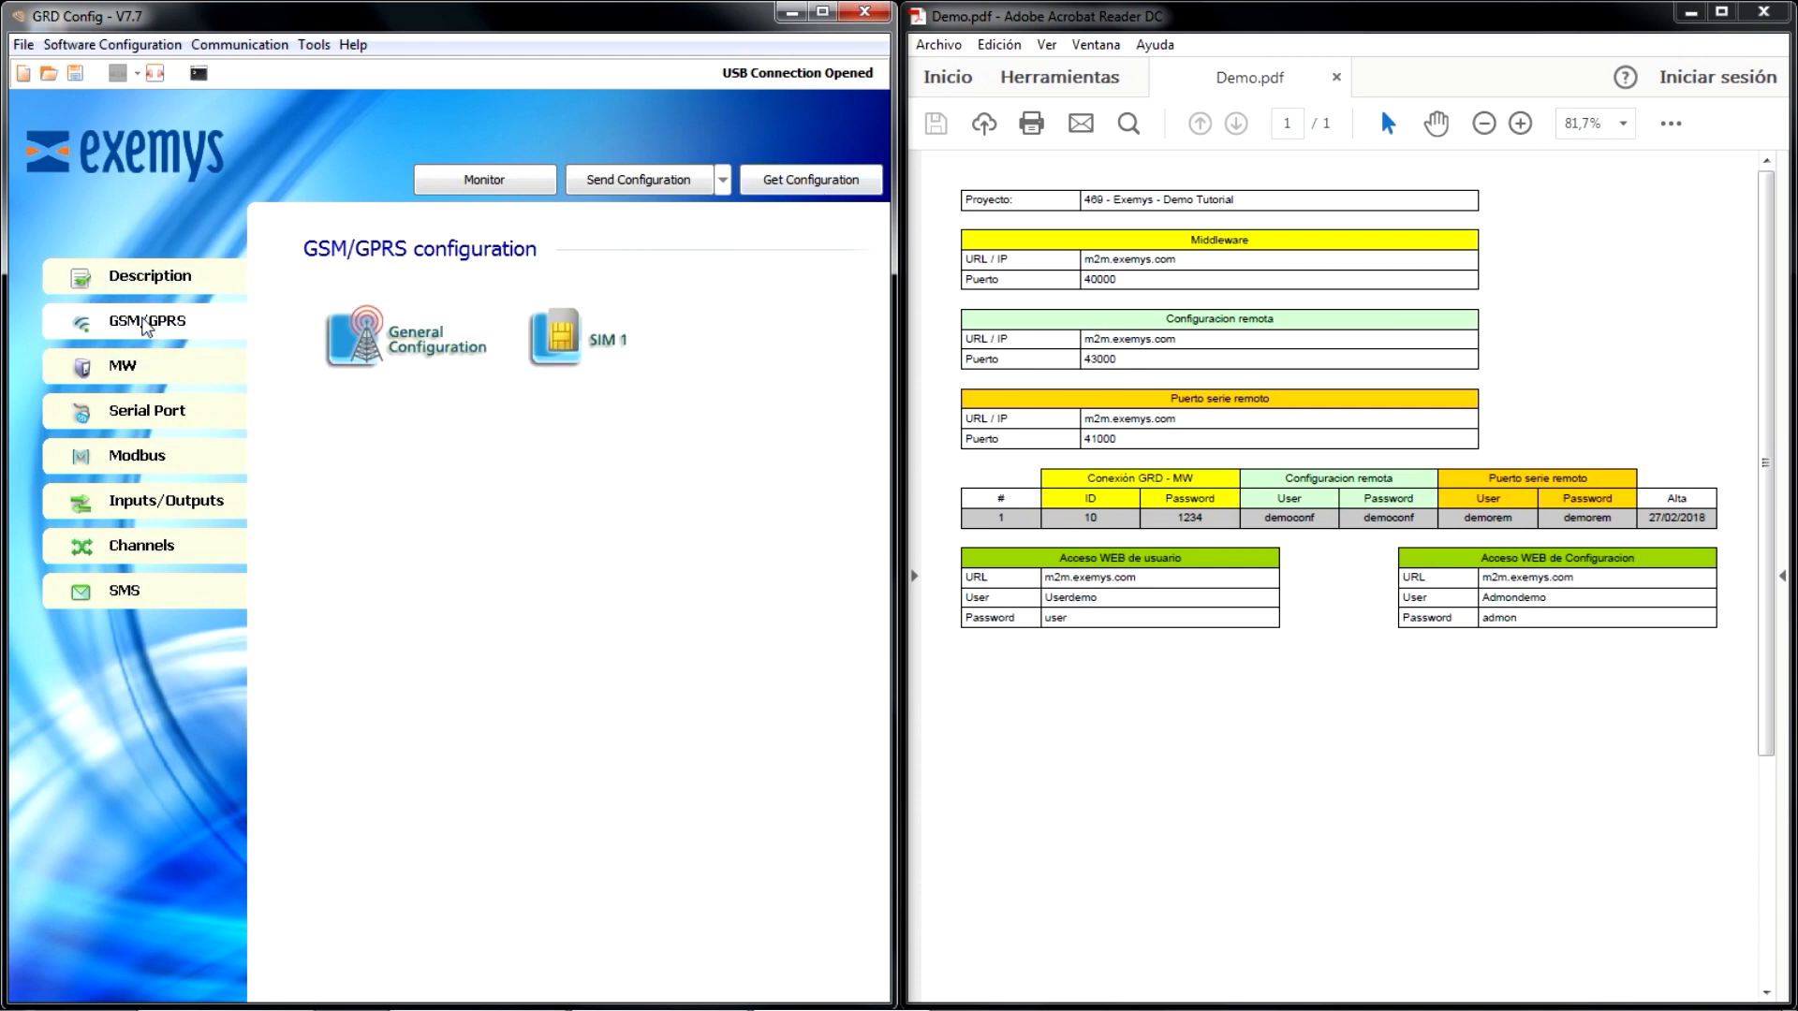
click(370, 339)
click(474, 336)
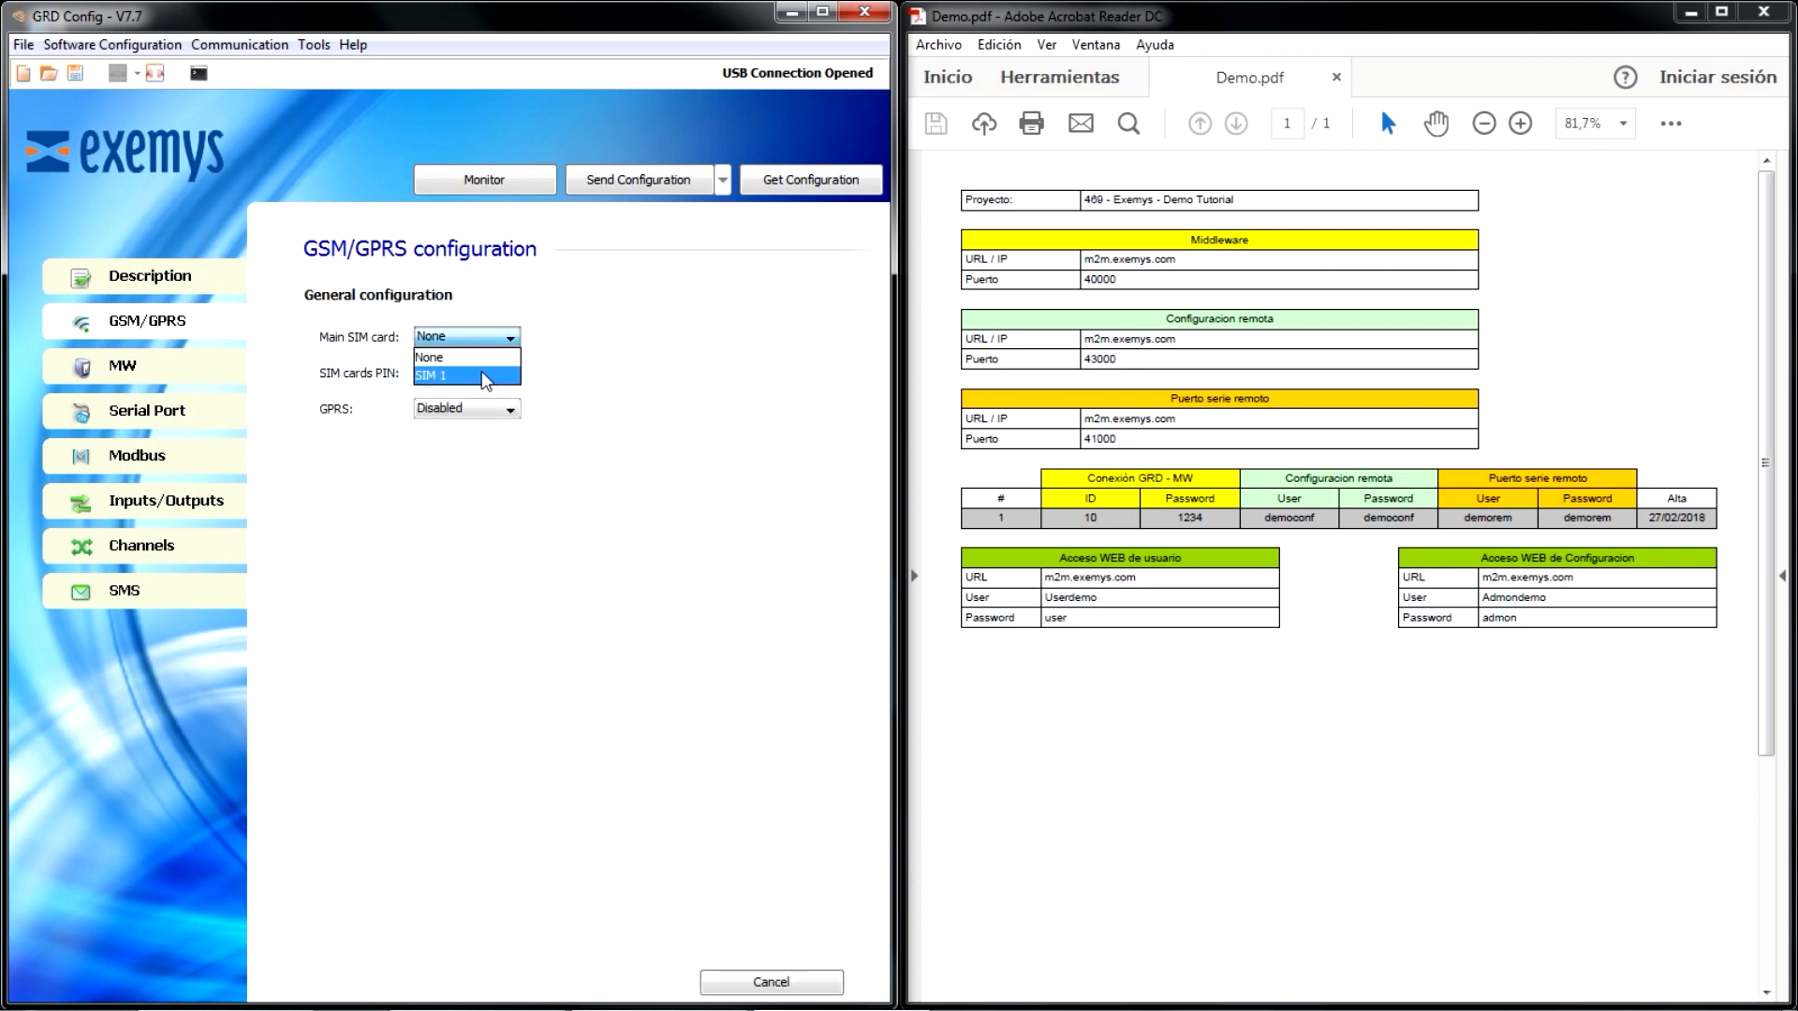
click(482, 373)
click(483, 372)
text(1234)
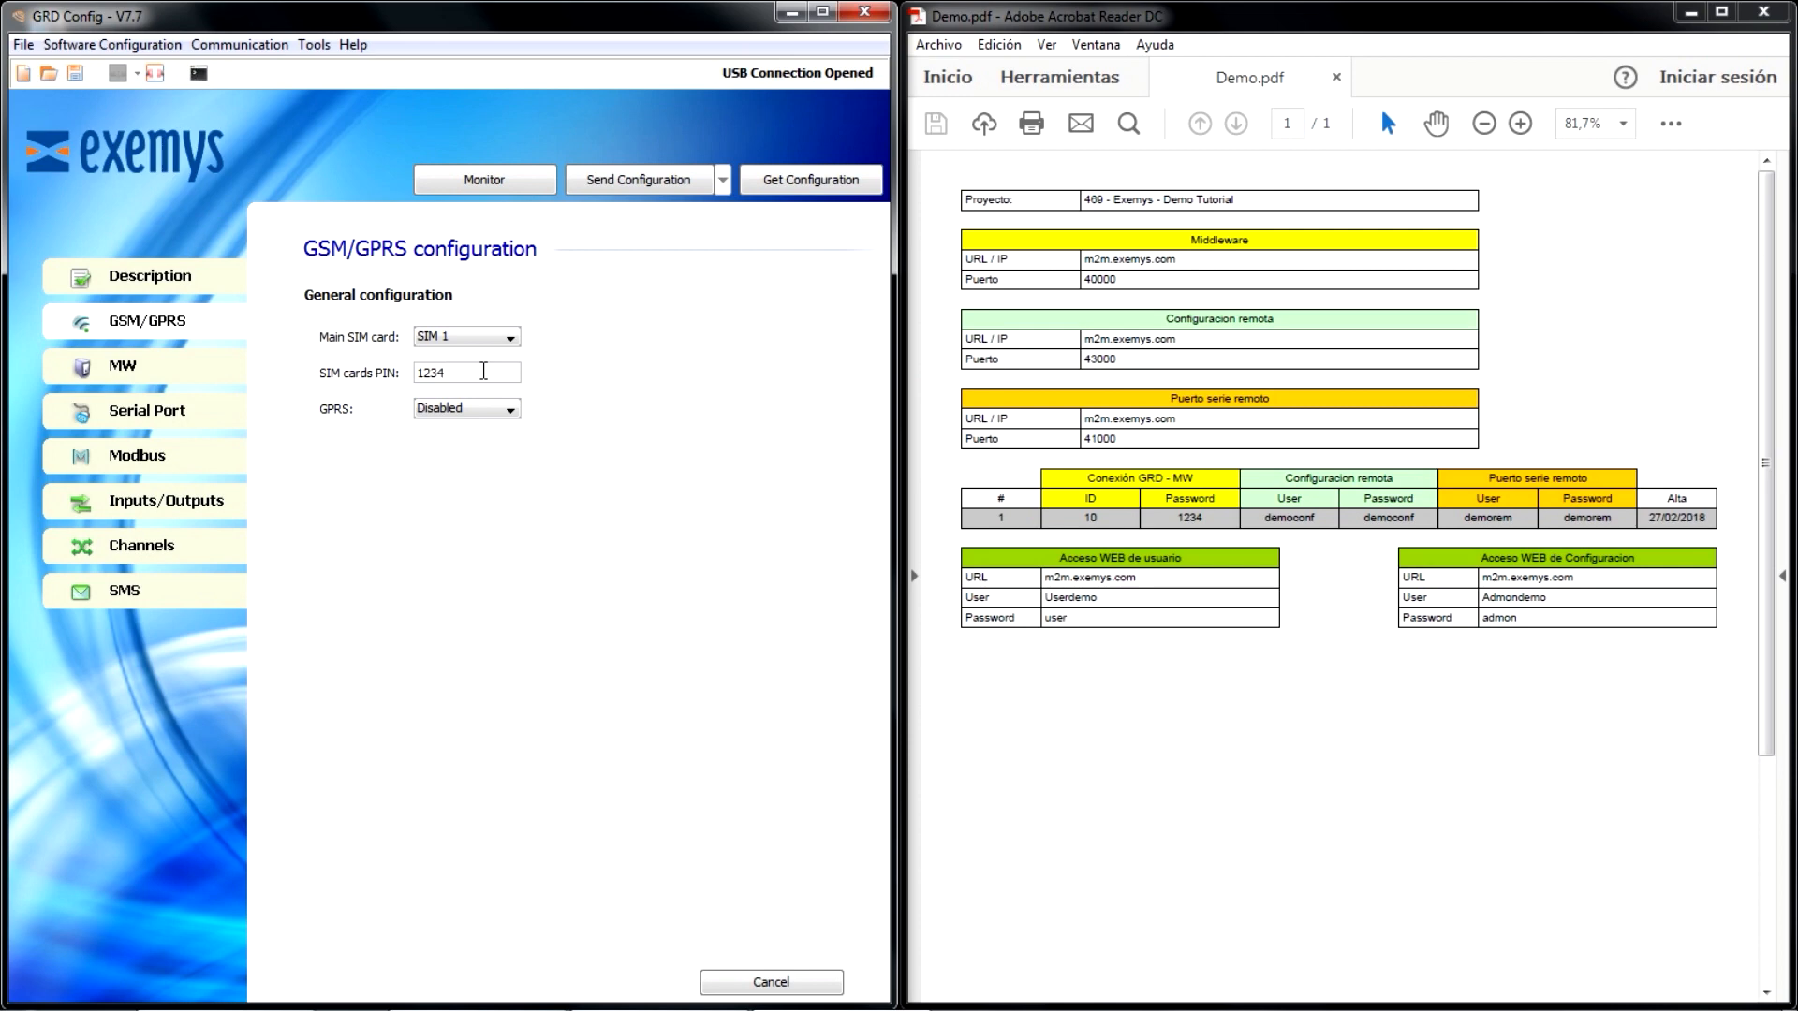
click(482, 414)
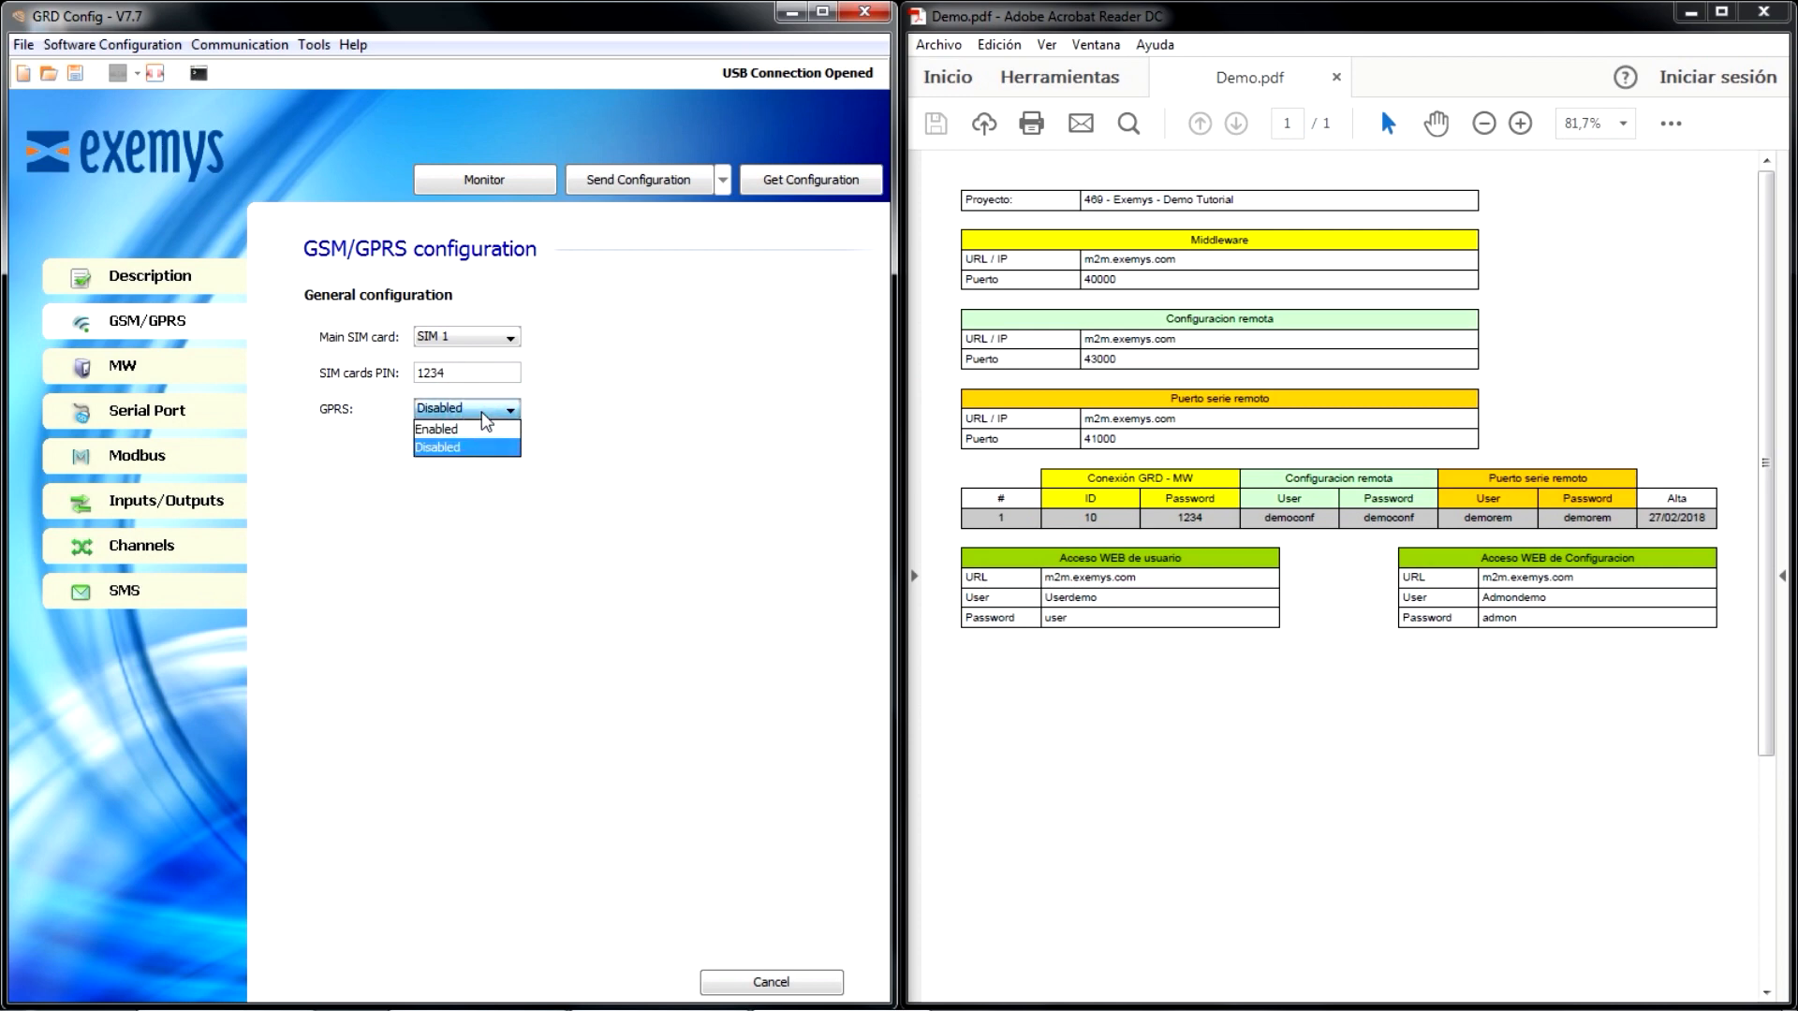
click(488, 430)
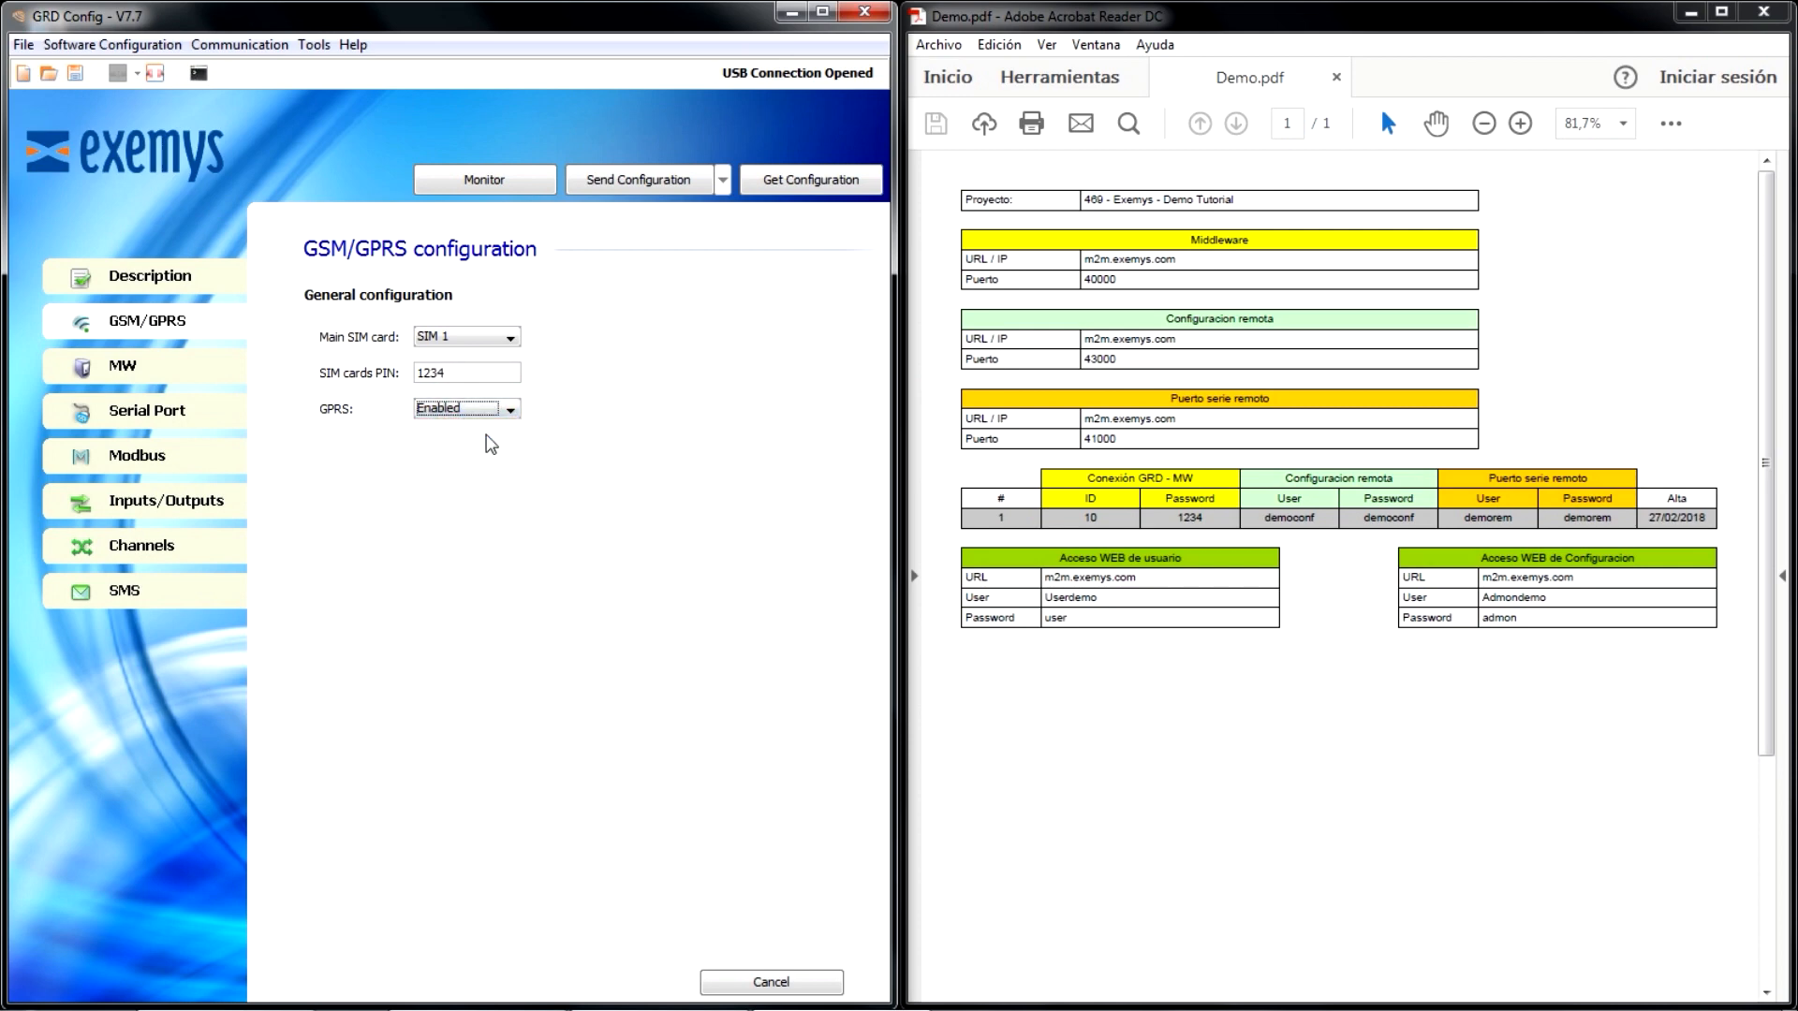
- Enable the SIM 1 configuration and apply the Personal1_Argentina APN preset
click(166, 324)
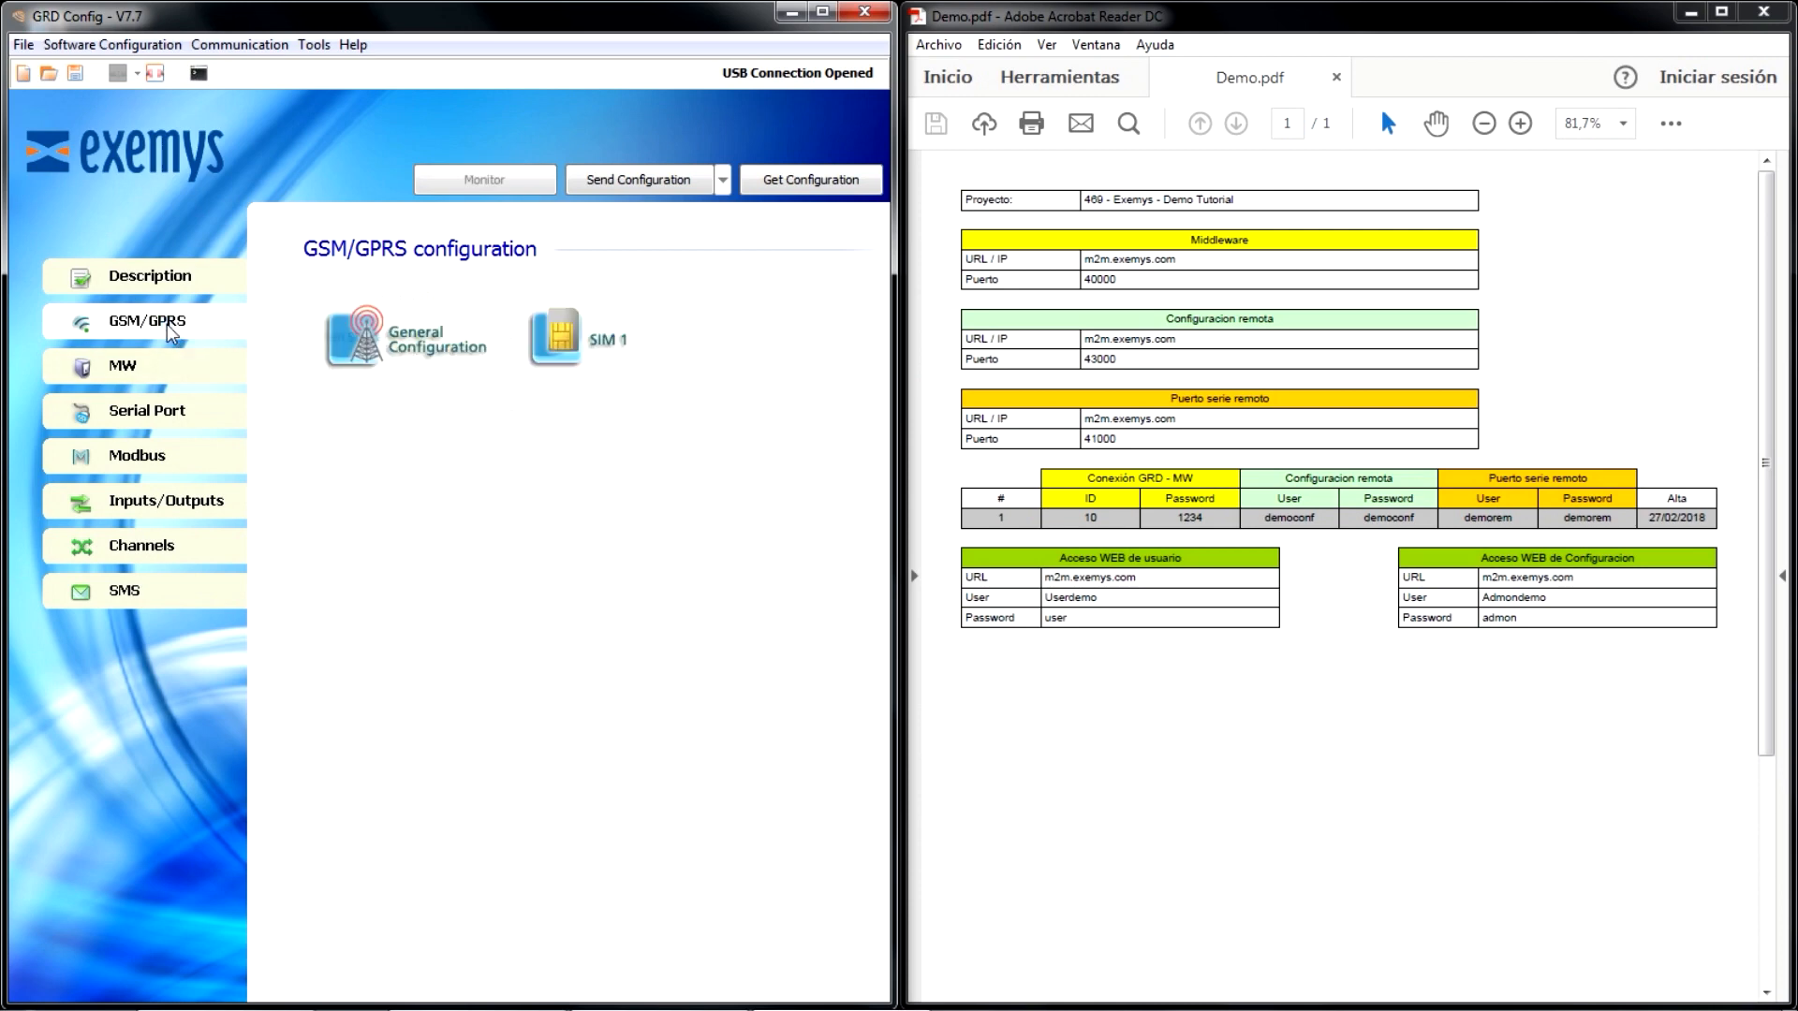
click(558, 341)
click(558, 341)
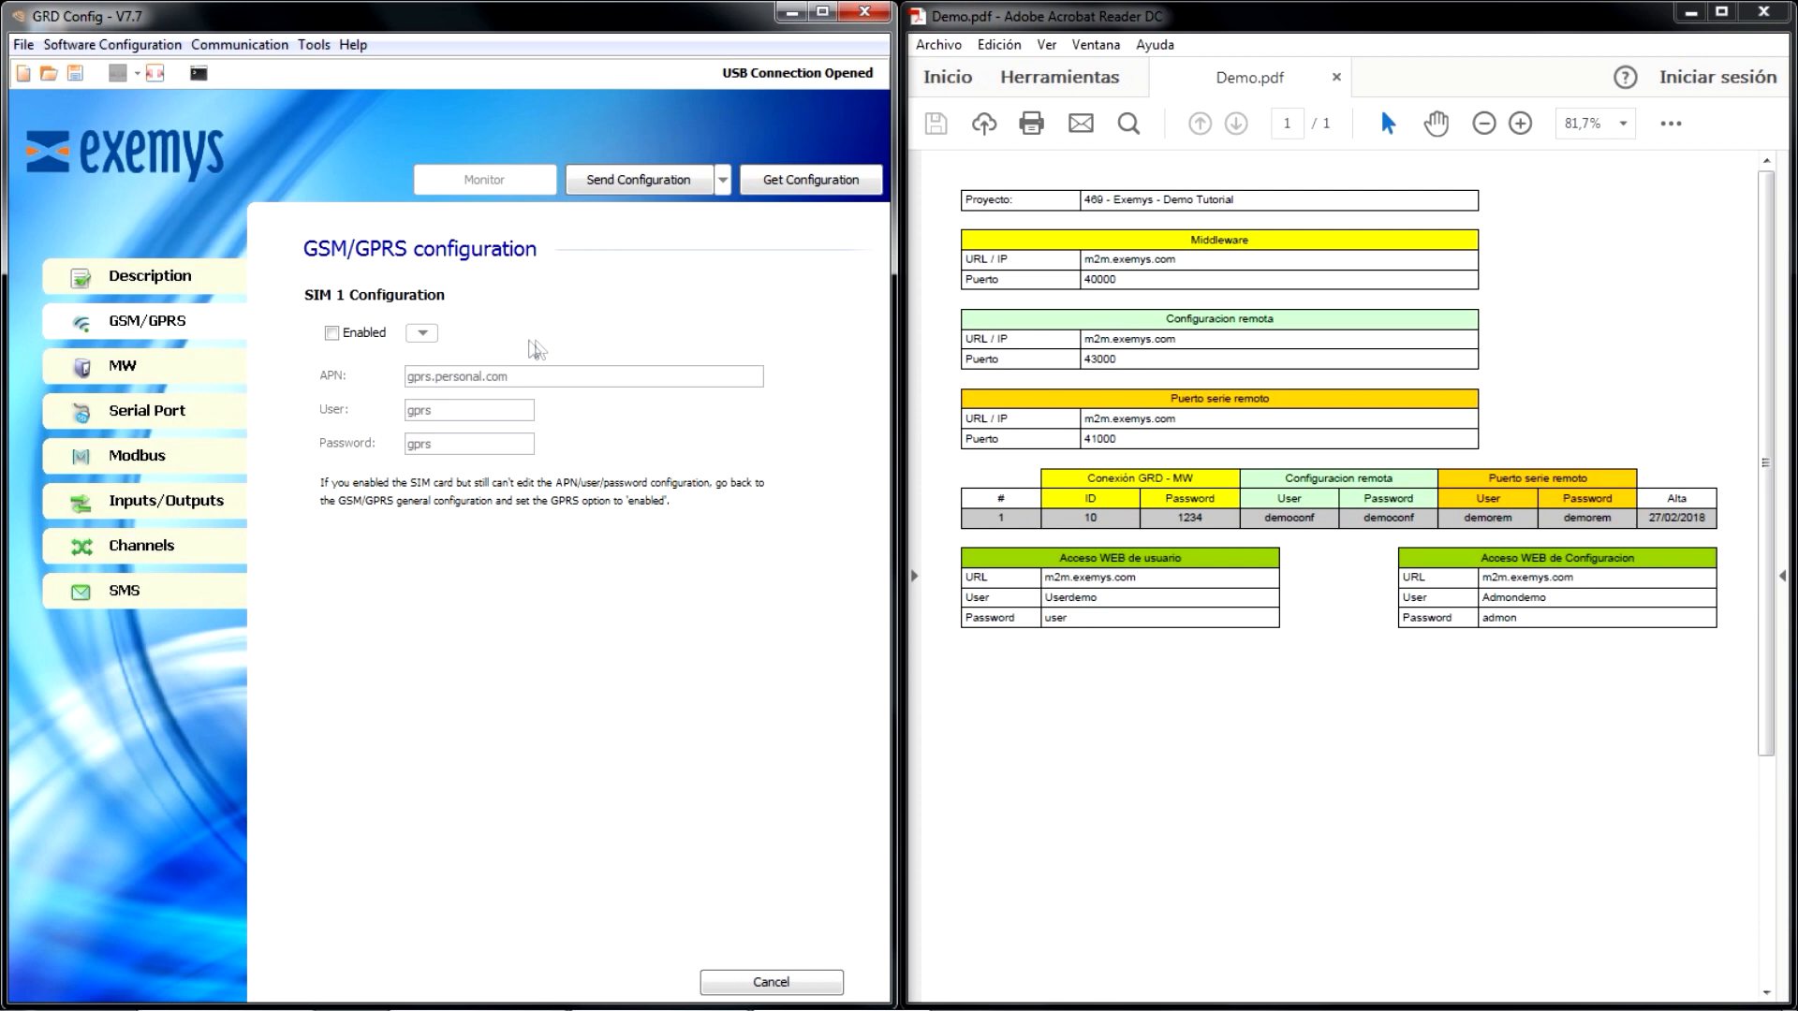
click(331, 333)
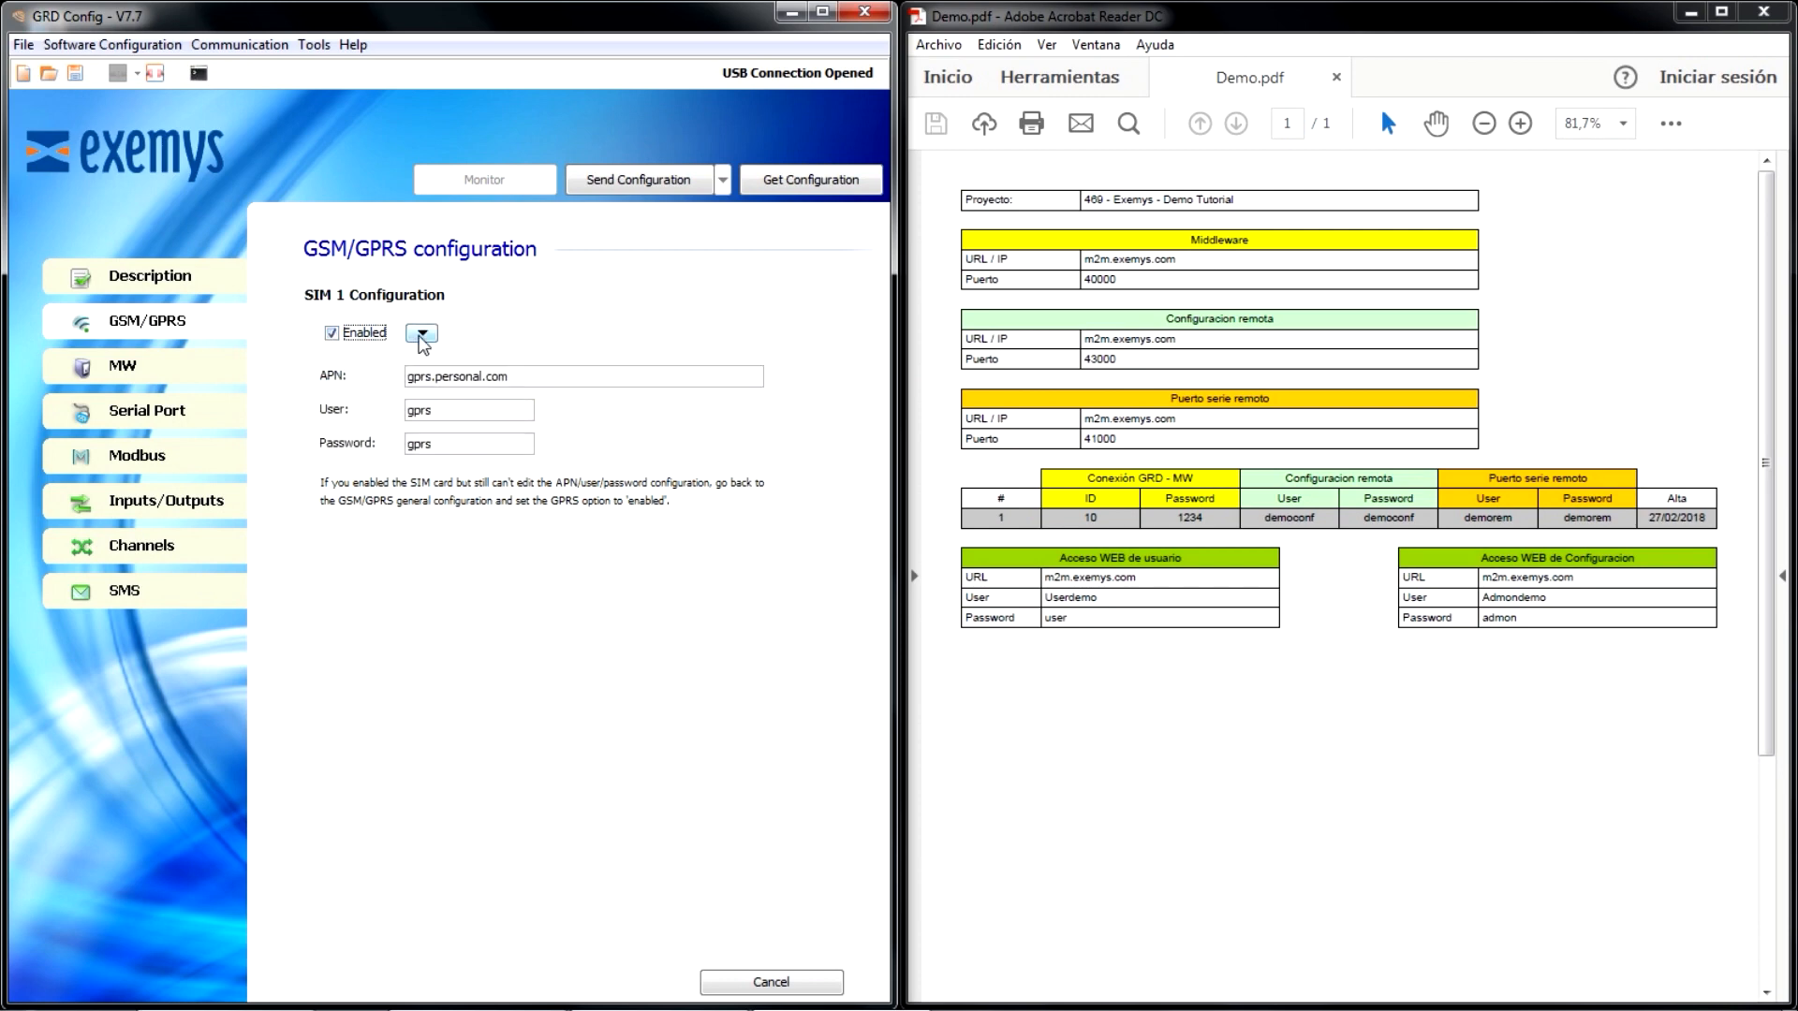
click(421, 334)
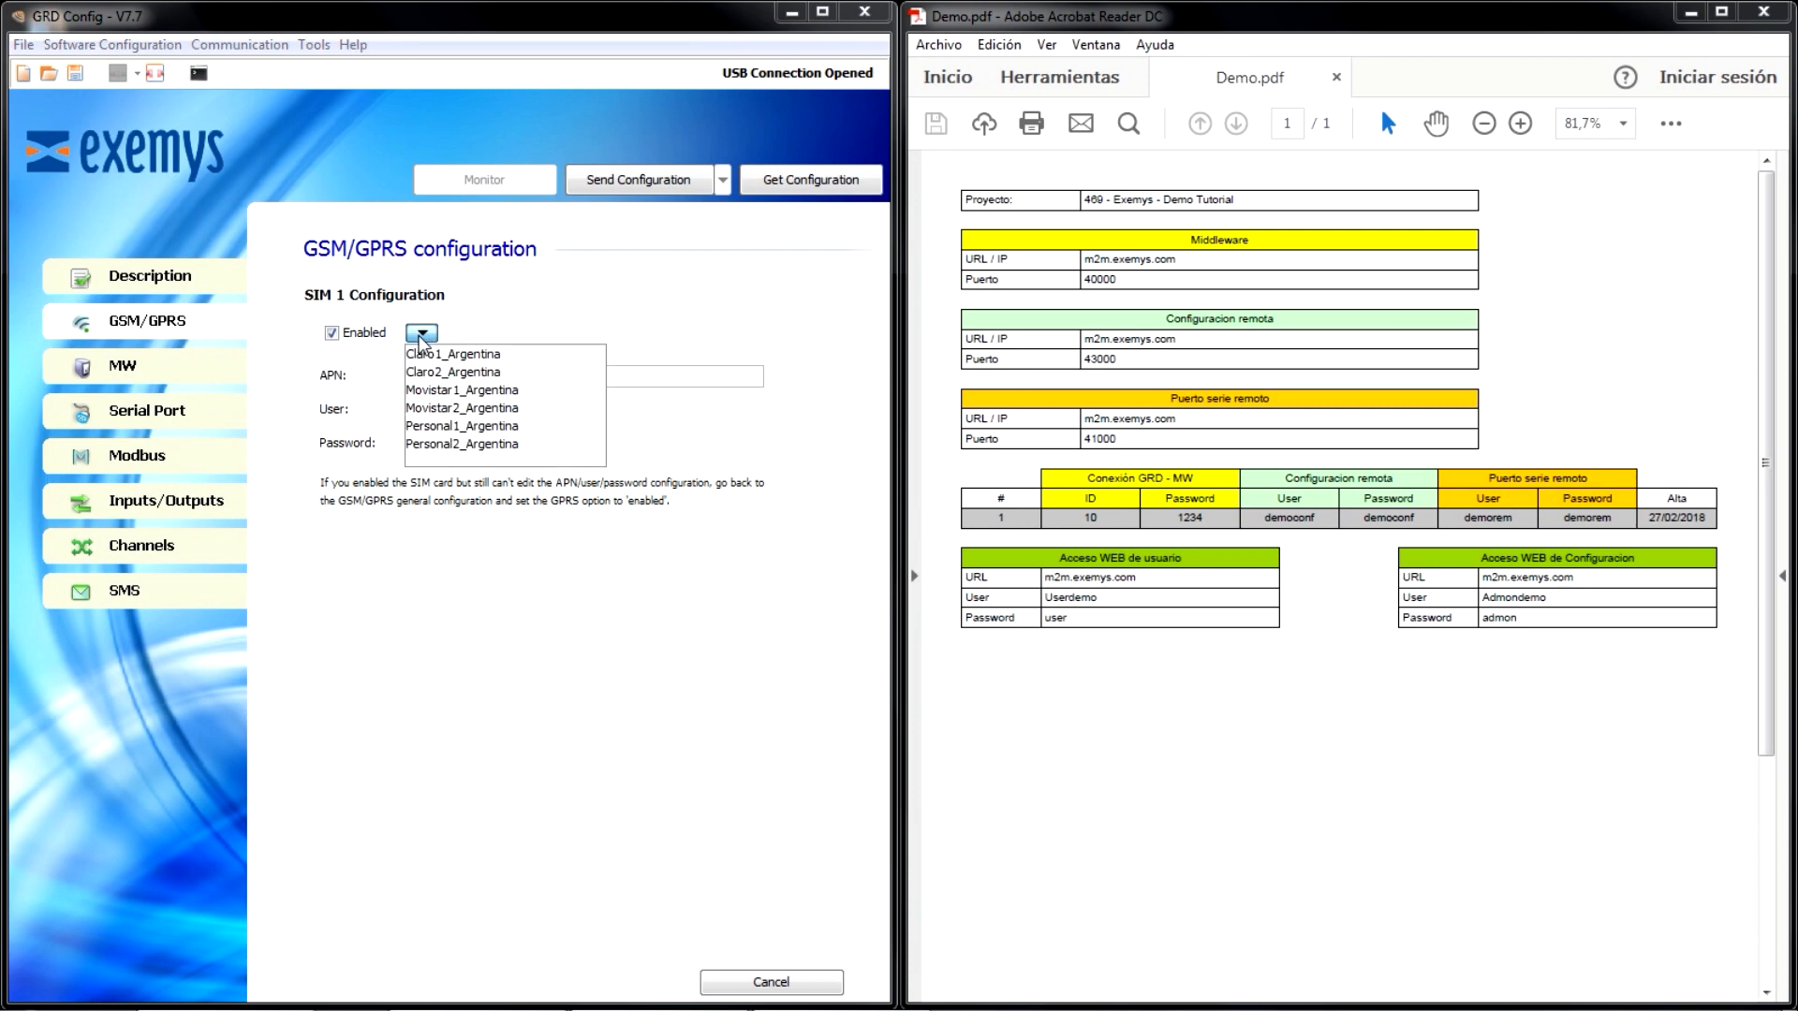
click(480, 428)
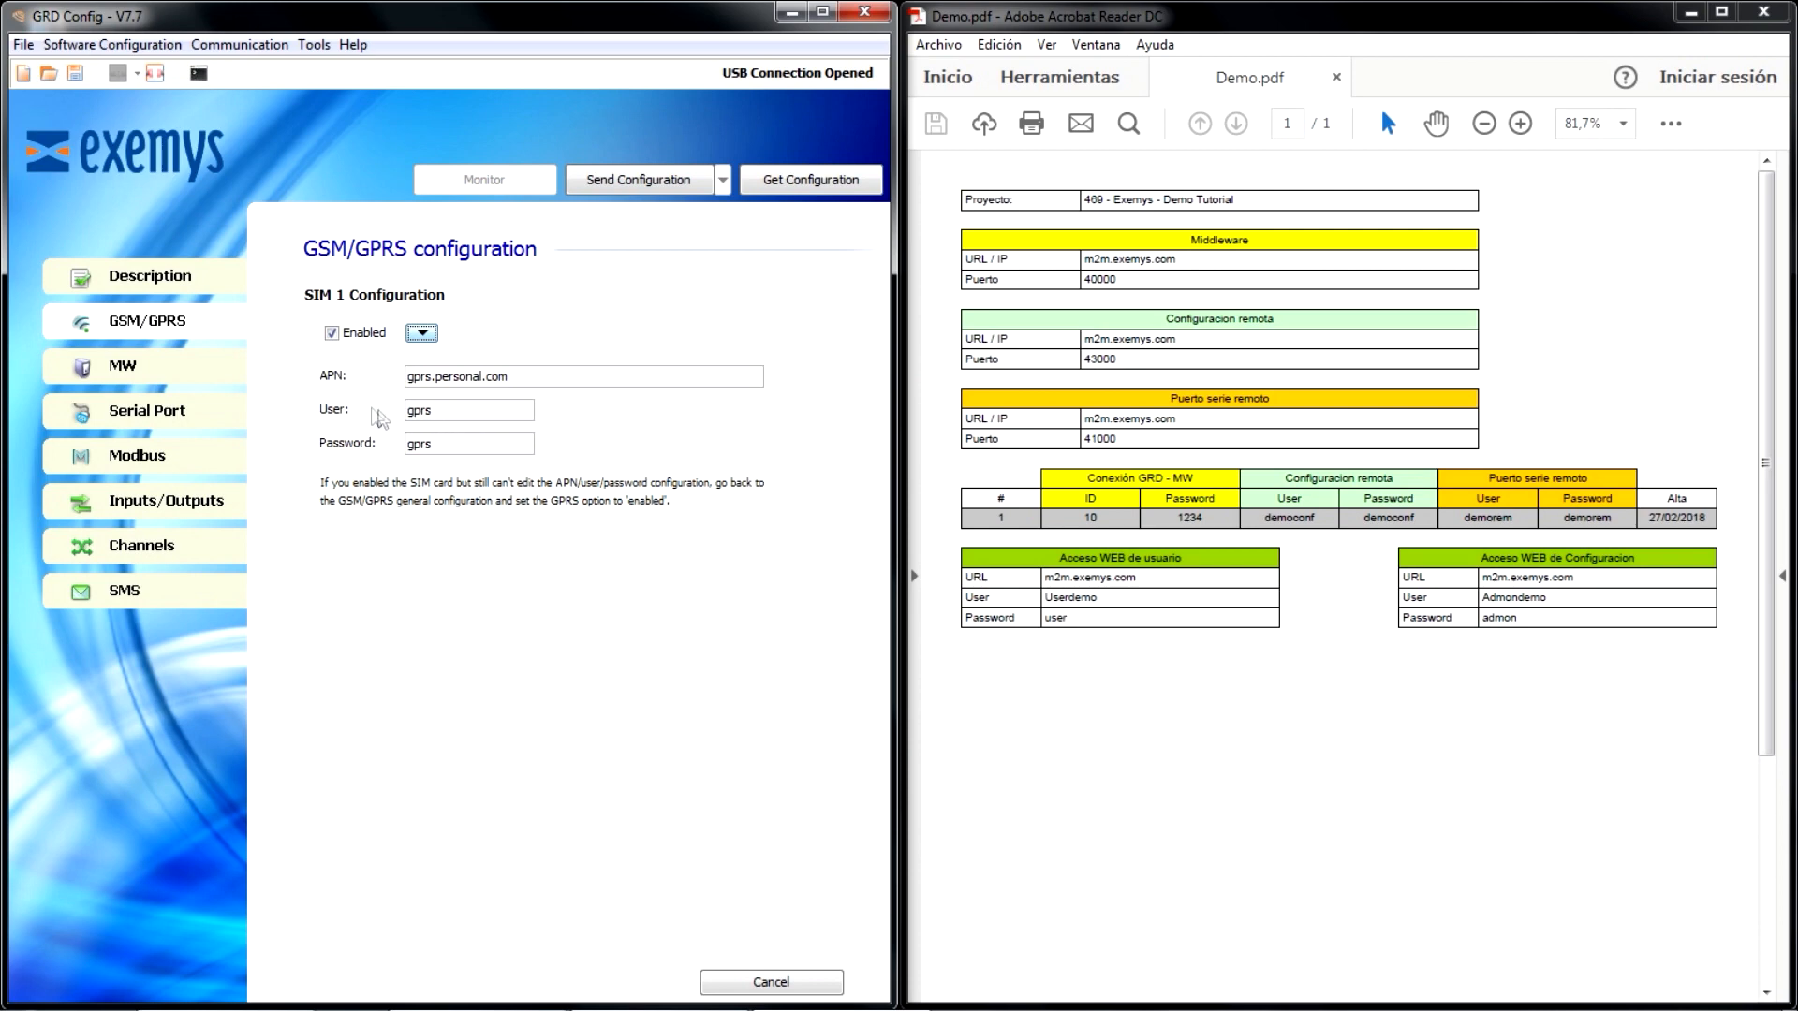
- Enable the MW connection, set the GRD ID to 10, and enter the GRD password
click(136, 377)
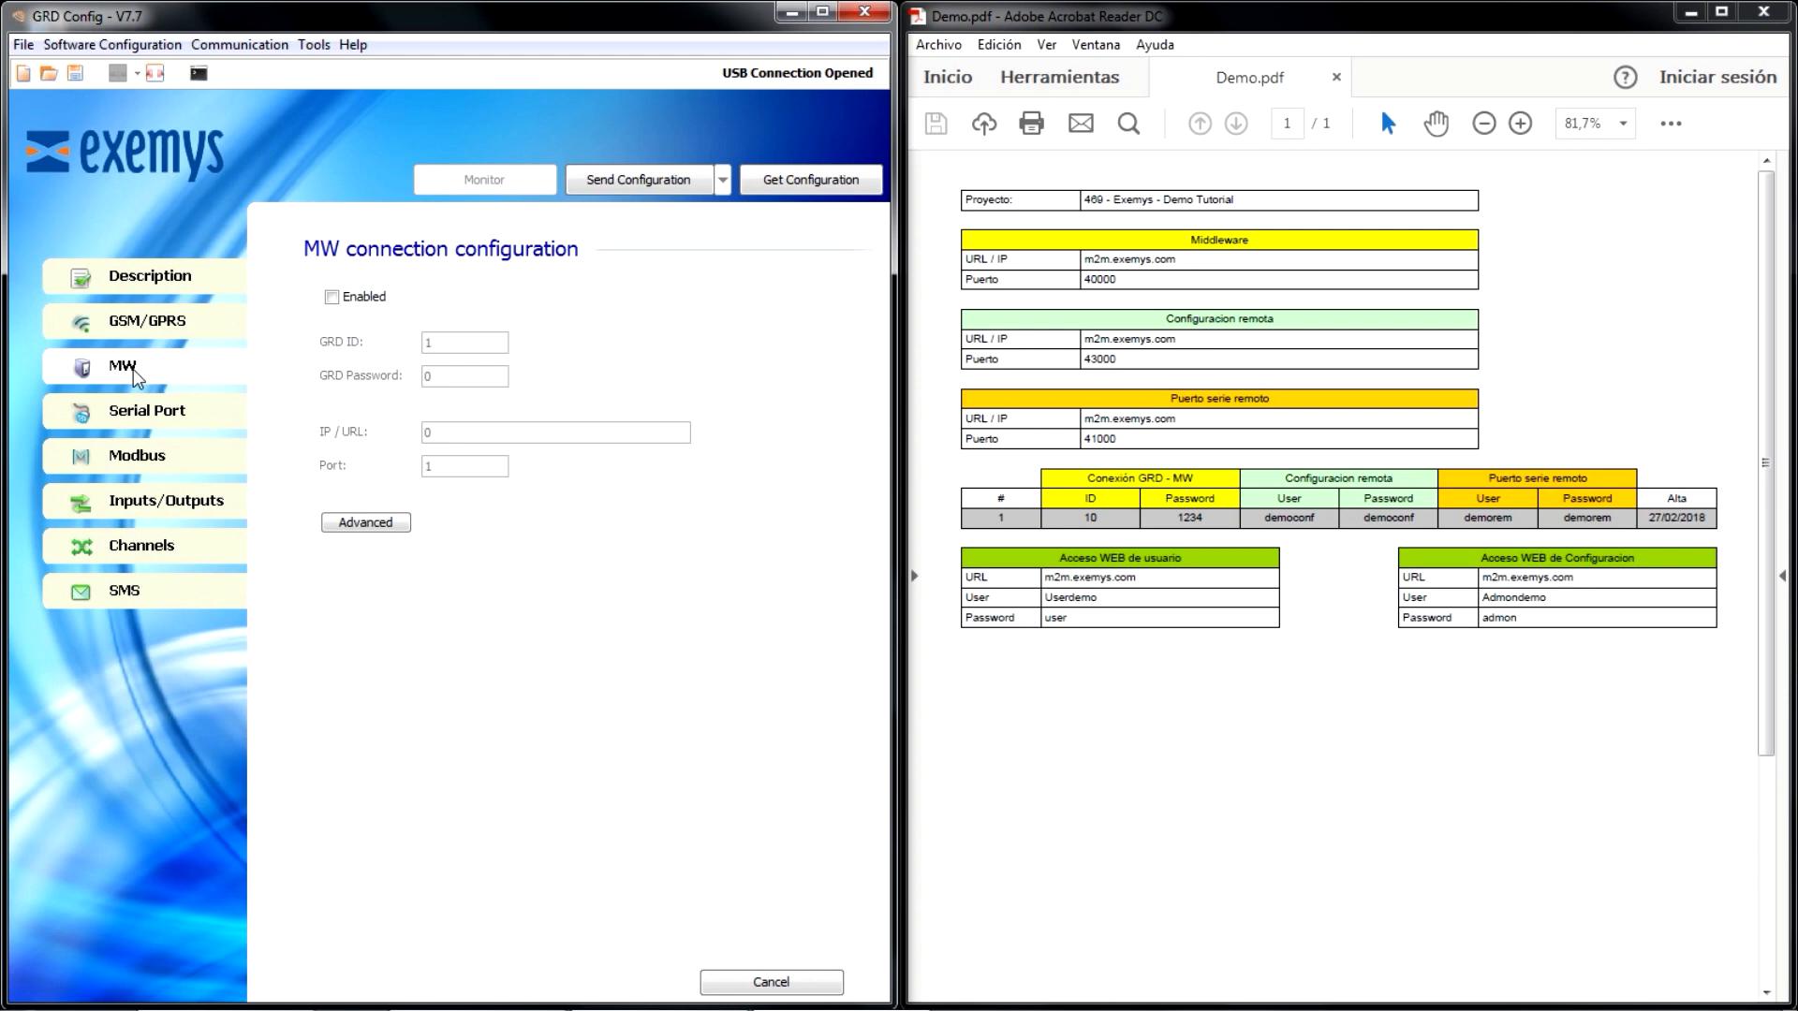
click(332, 298)
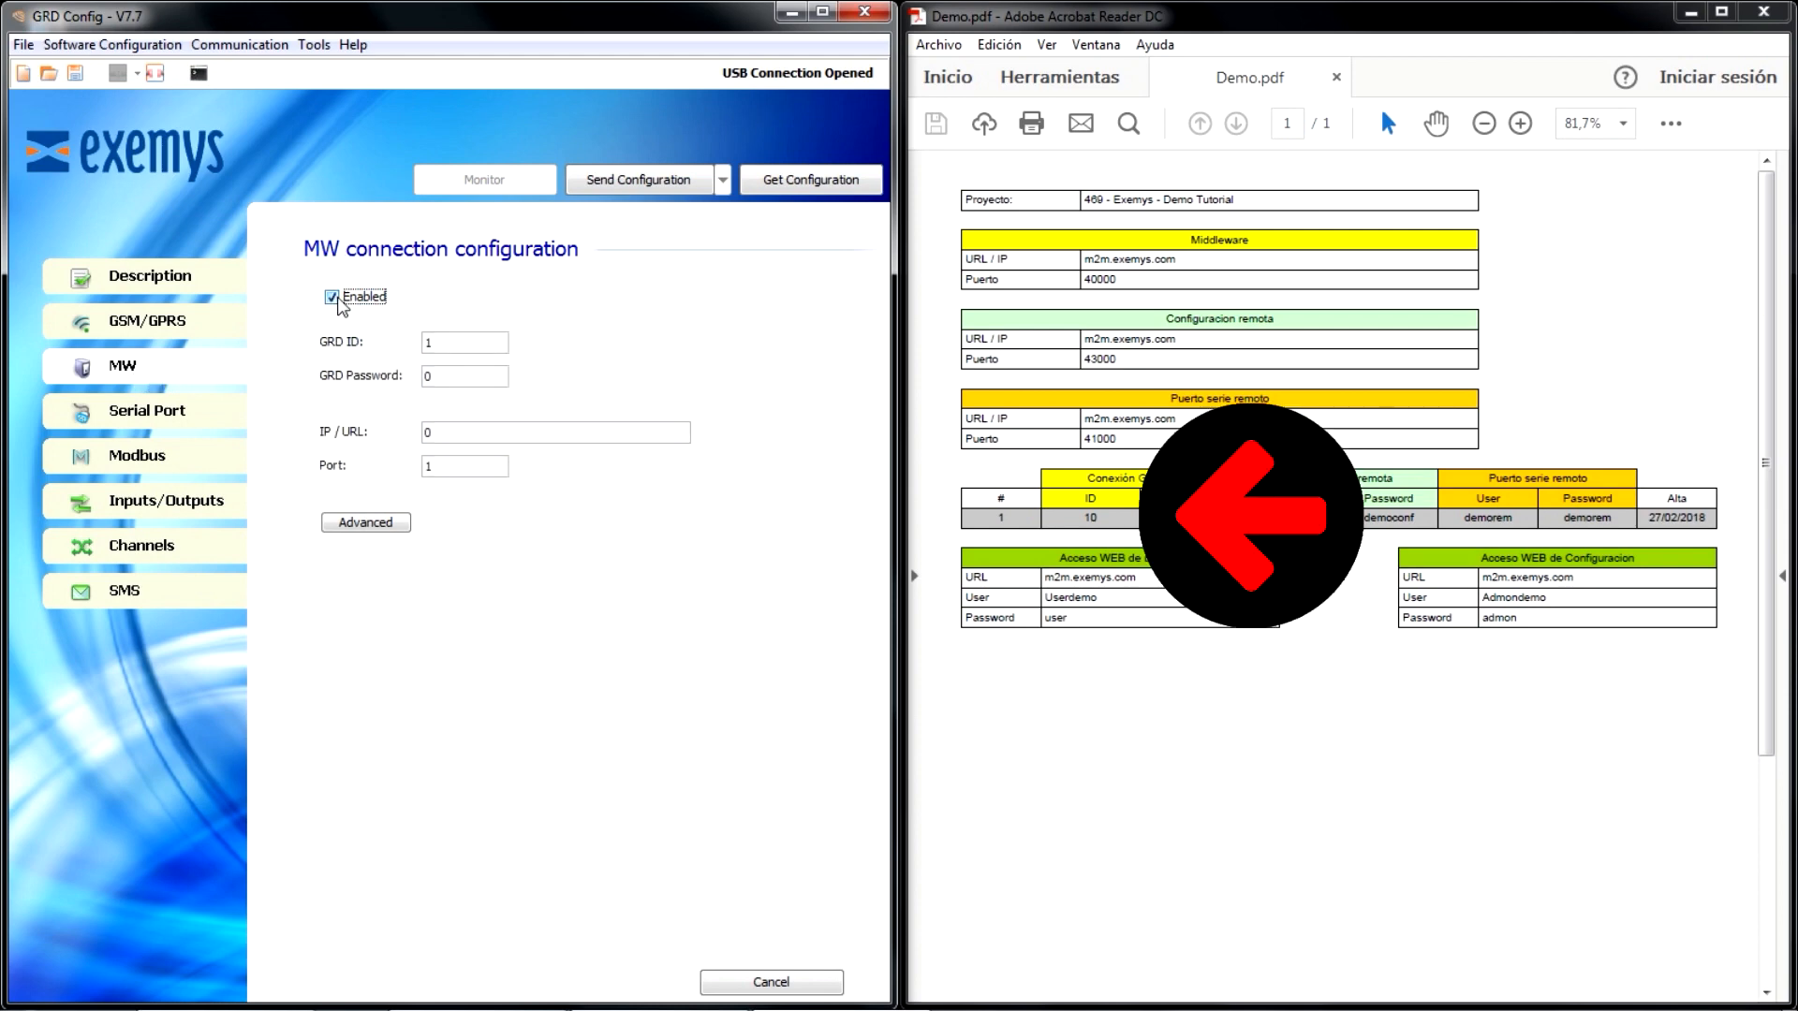
click(477, 346)
key(BackSpace)
text(10)
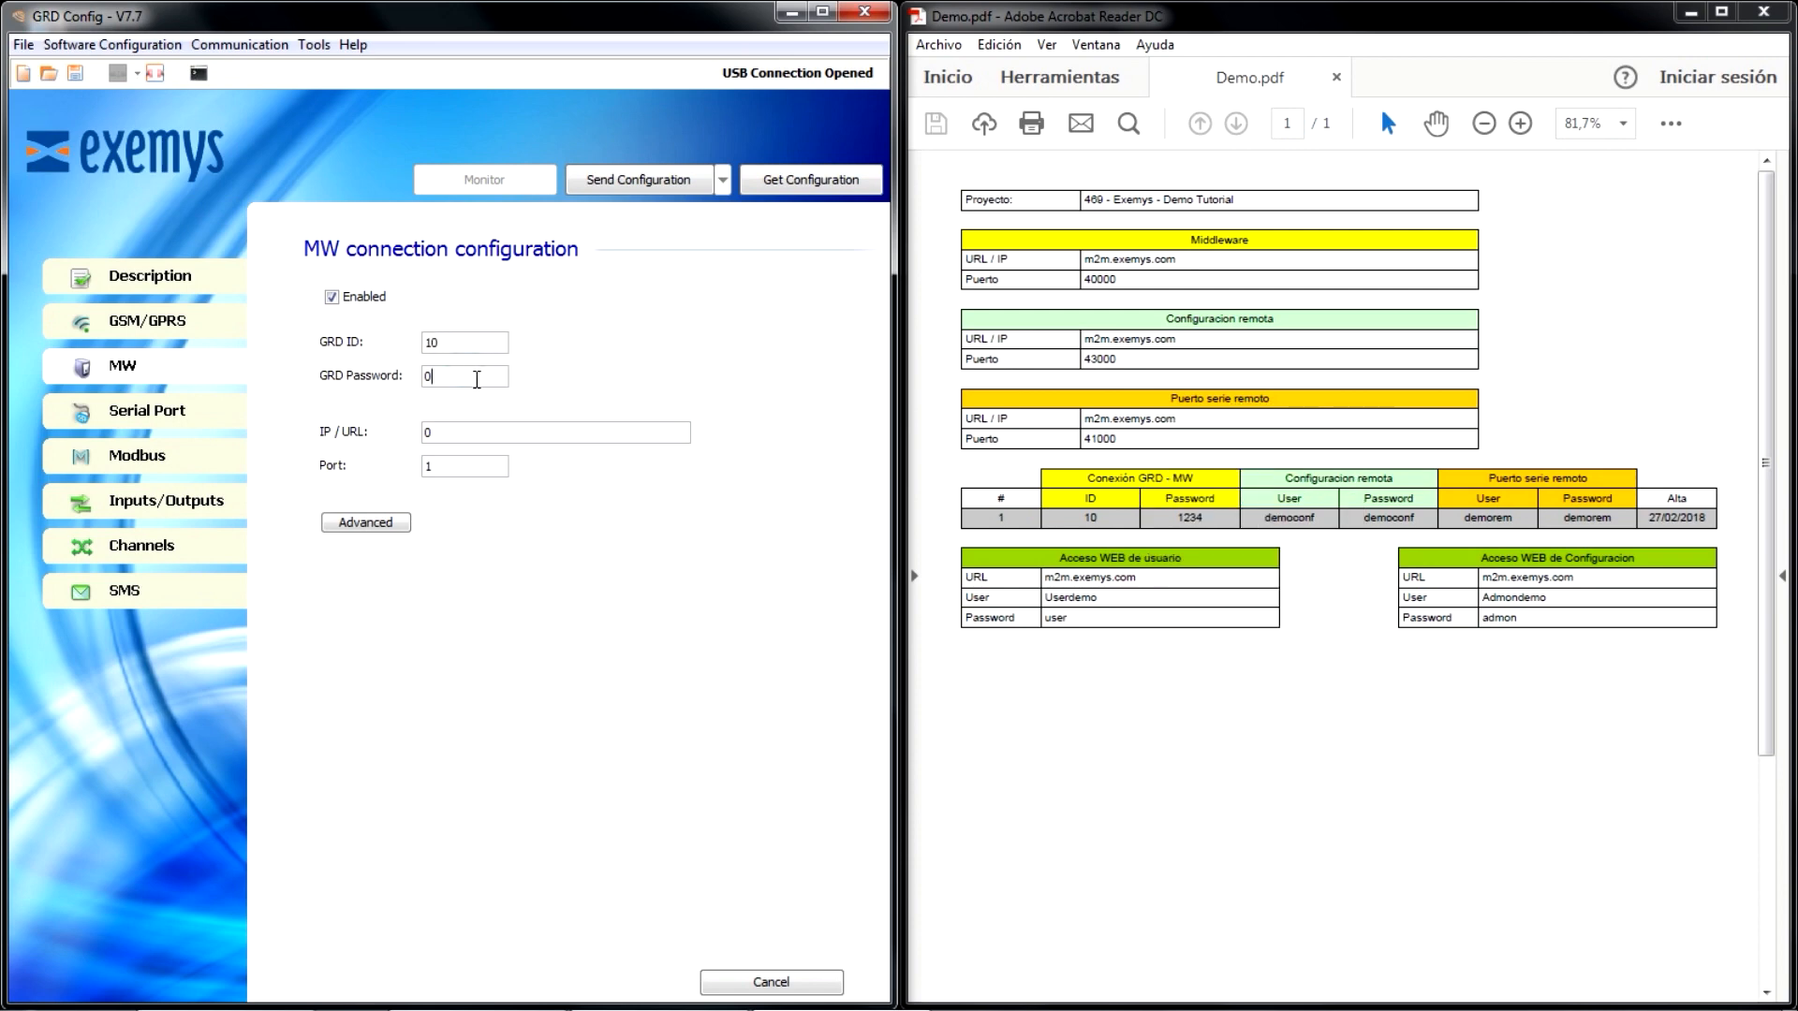
key(BackSpace)
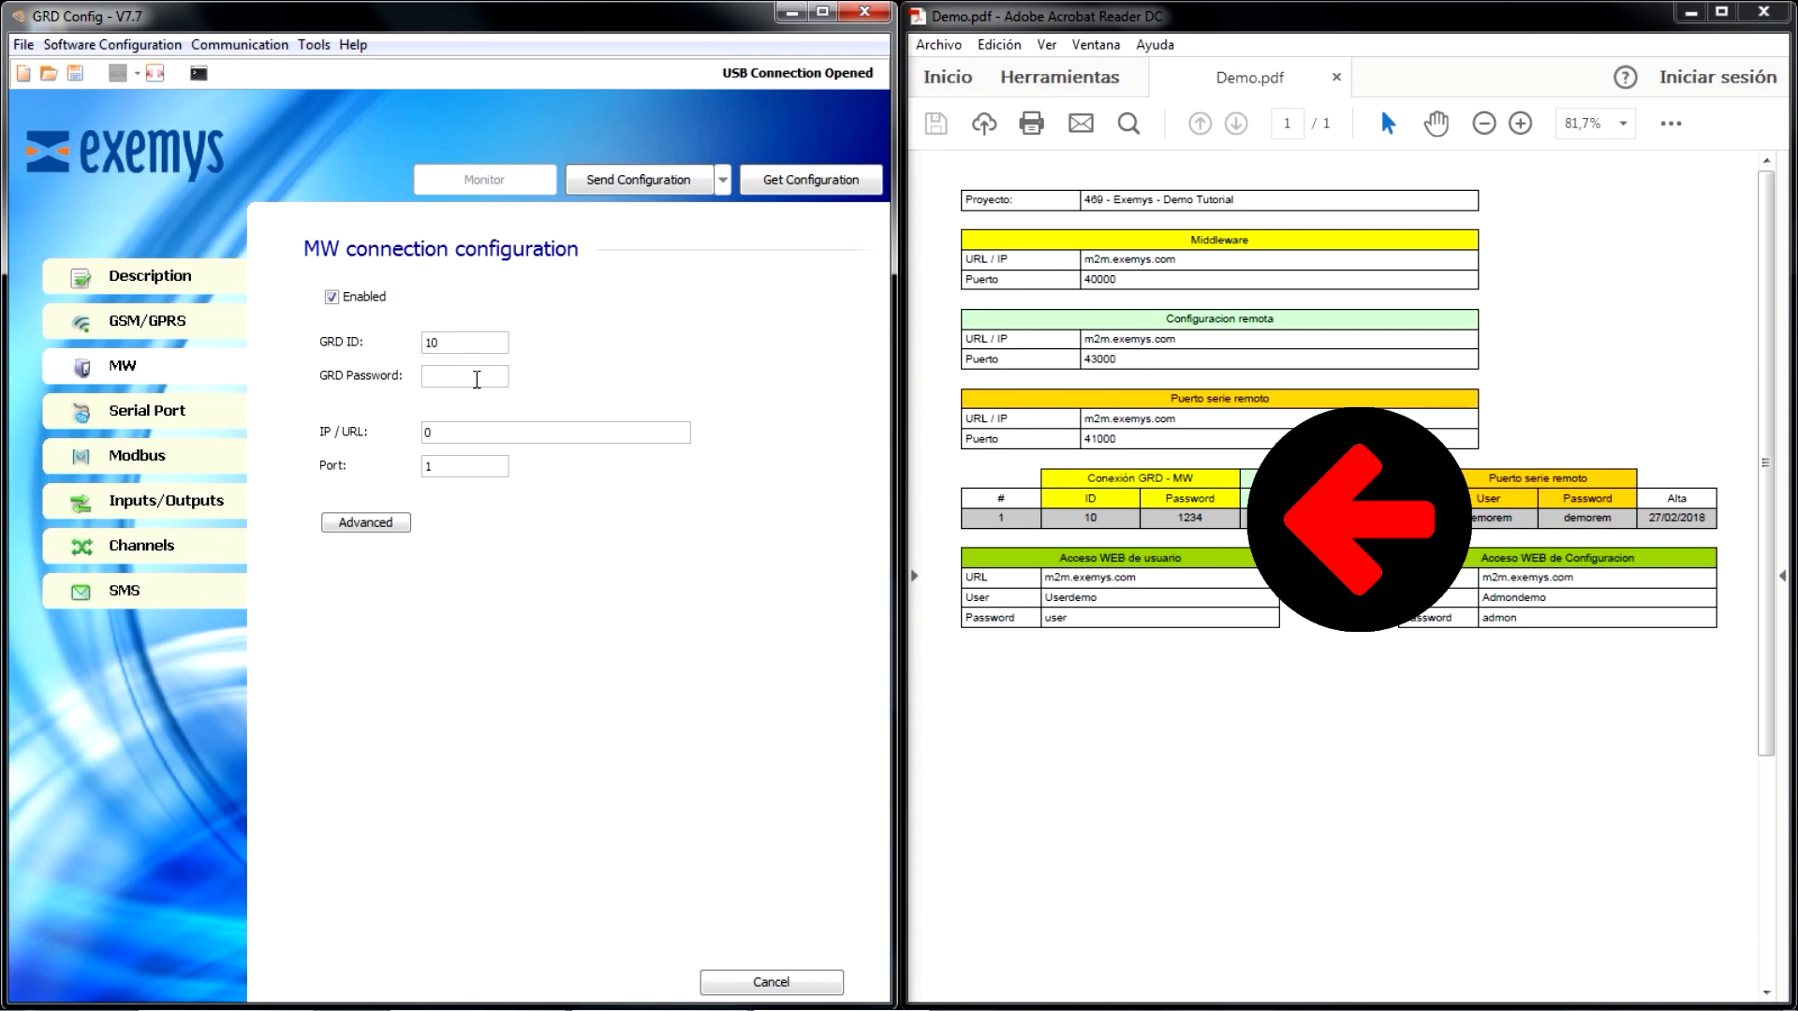
text(1234)
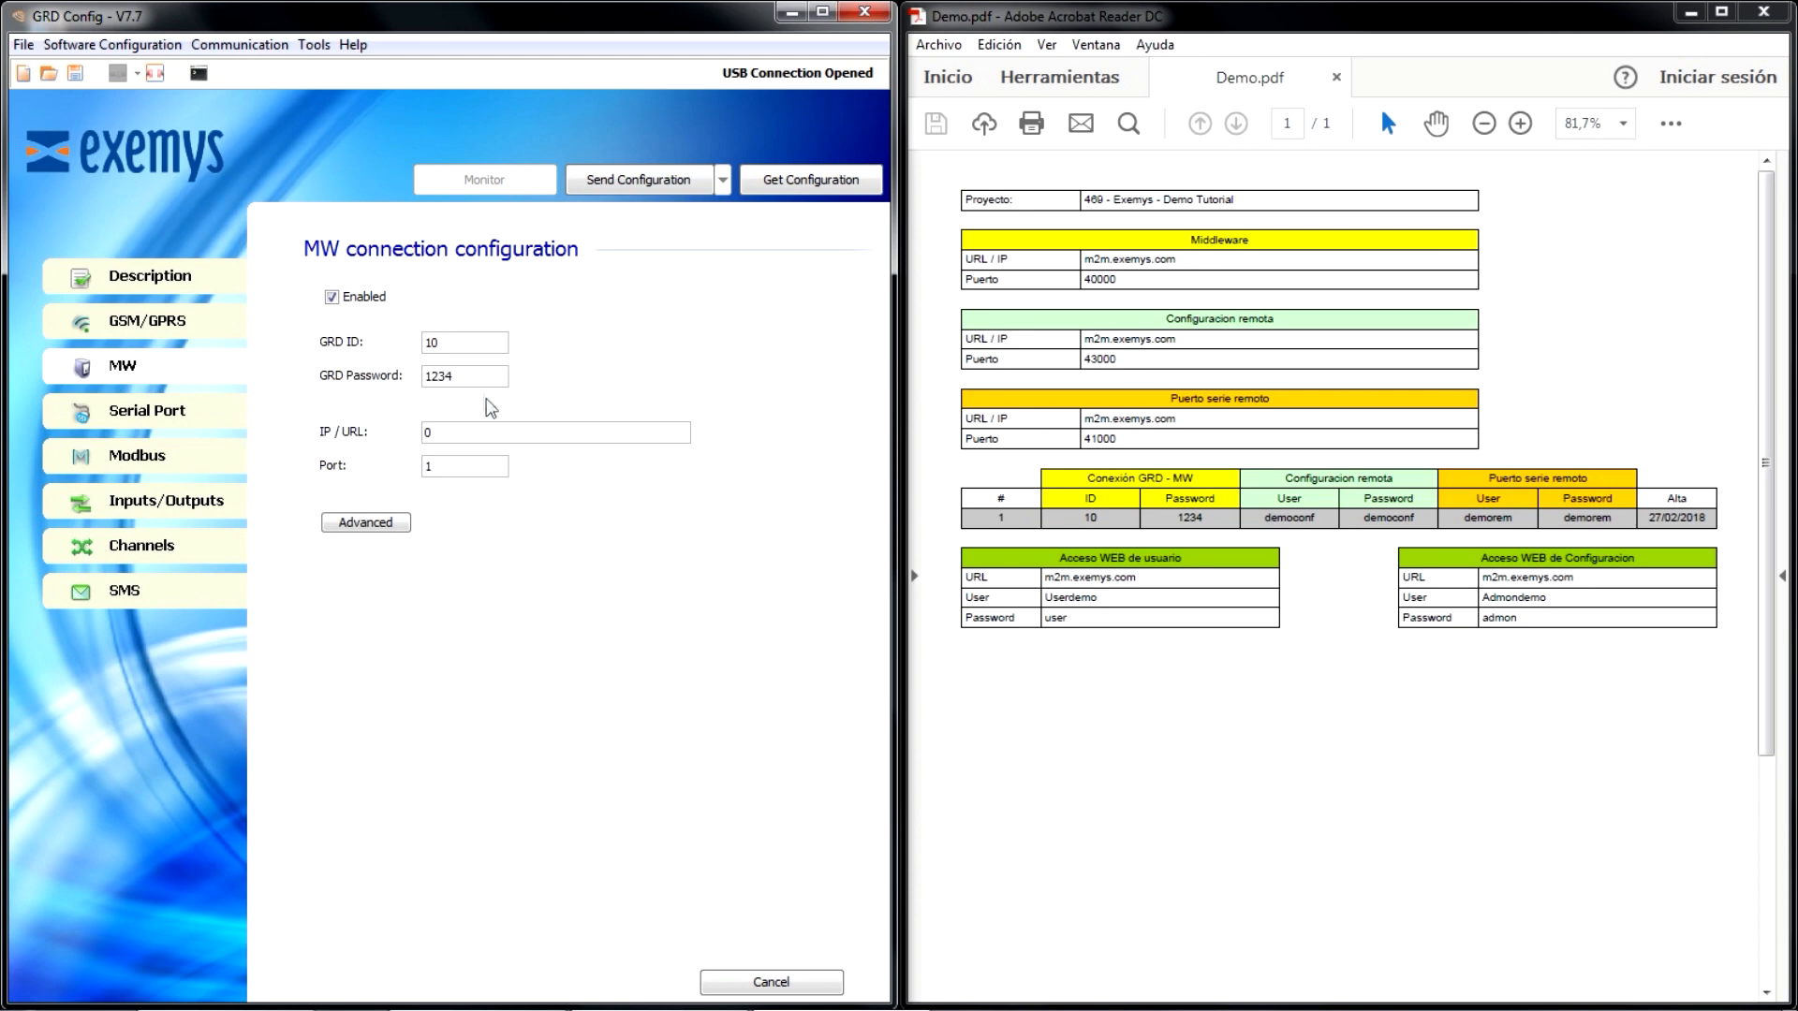
- Set the MW IP / URL to m2m.exemys.com and the port to 40000
click(497, 429)
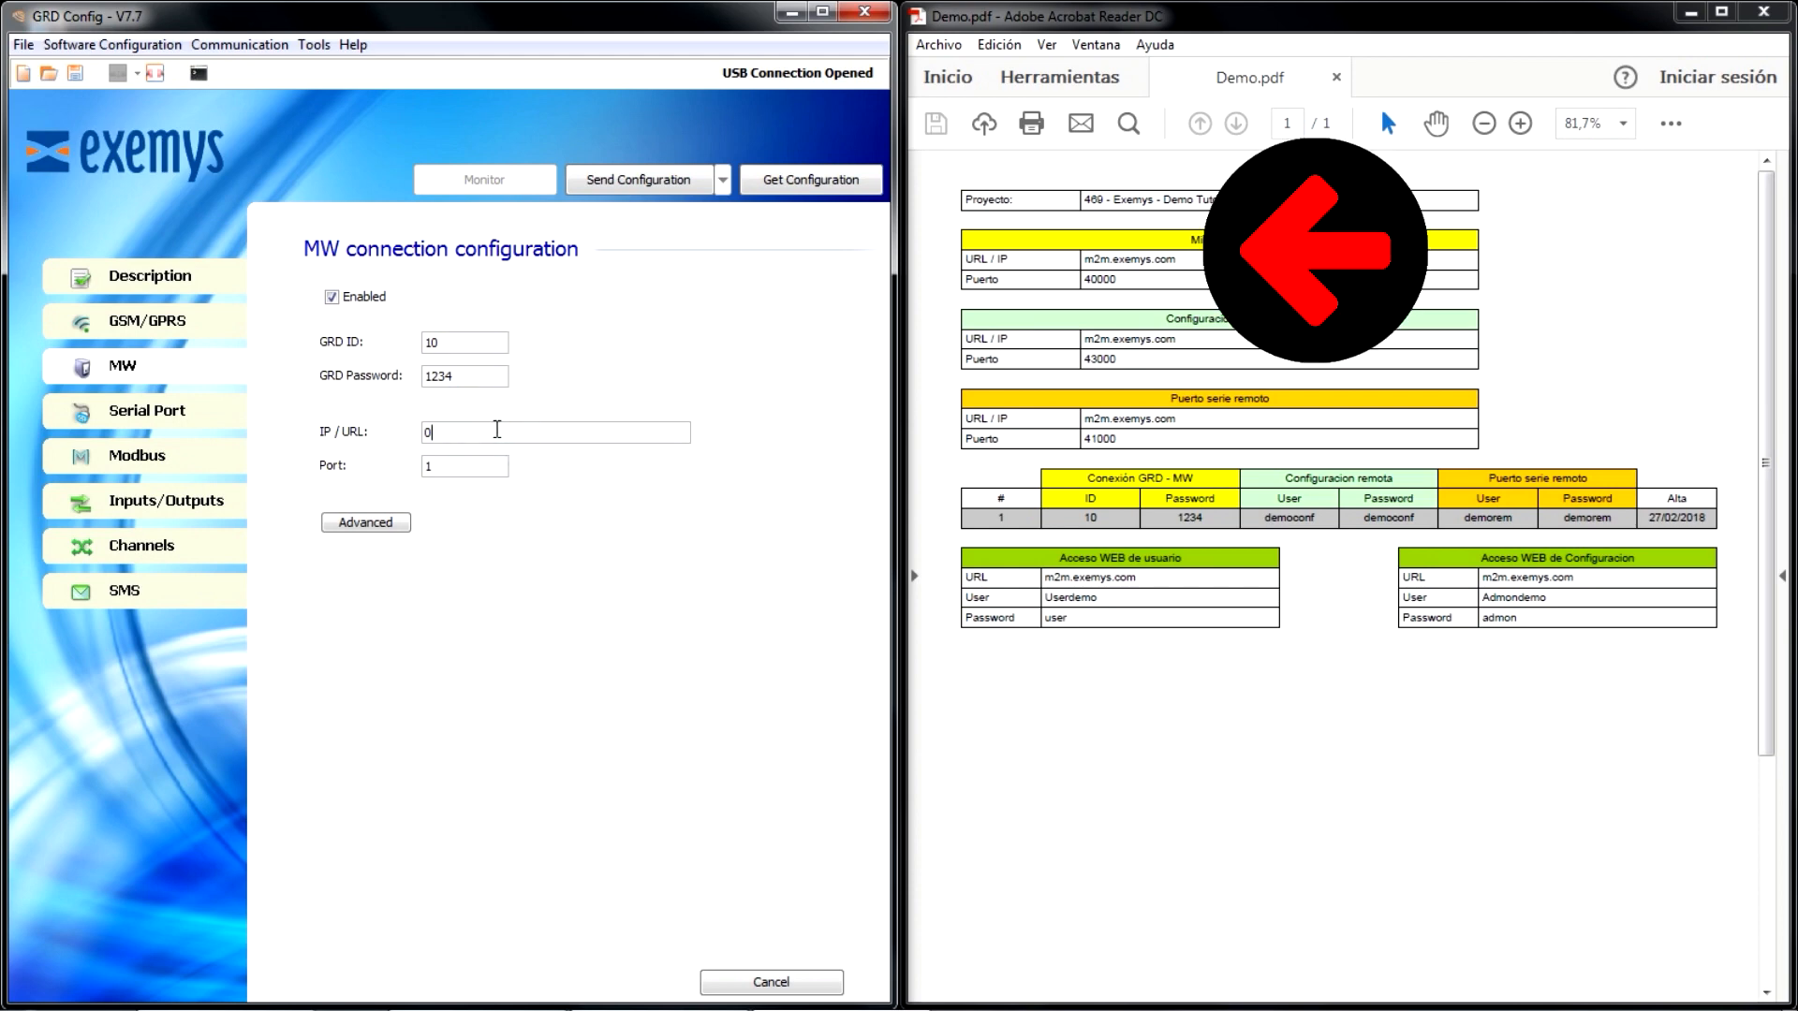
text(m2m.exemys.com)
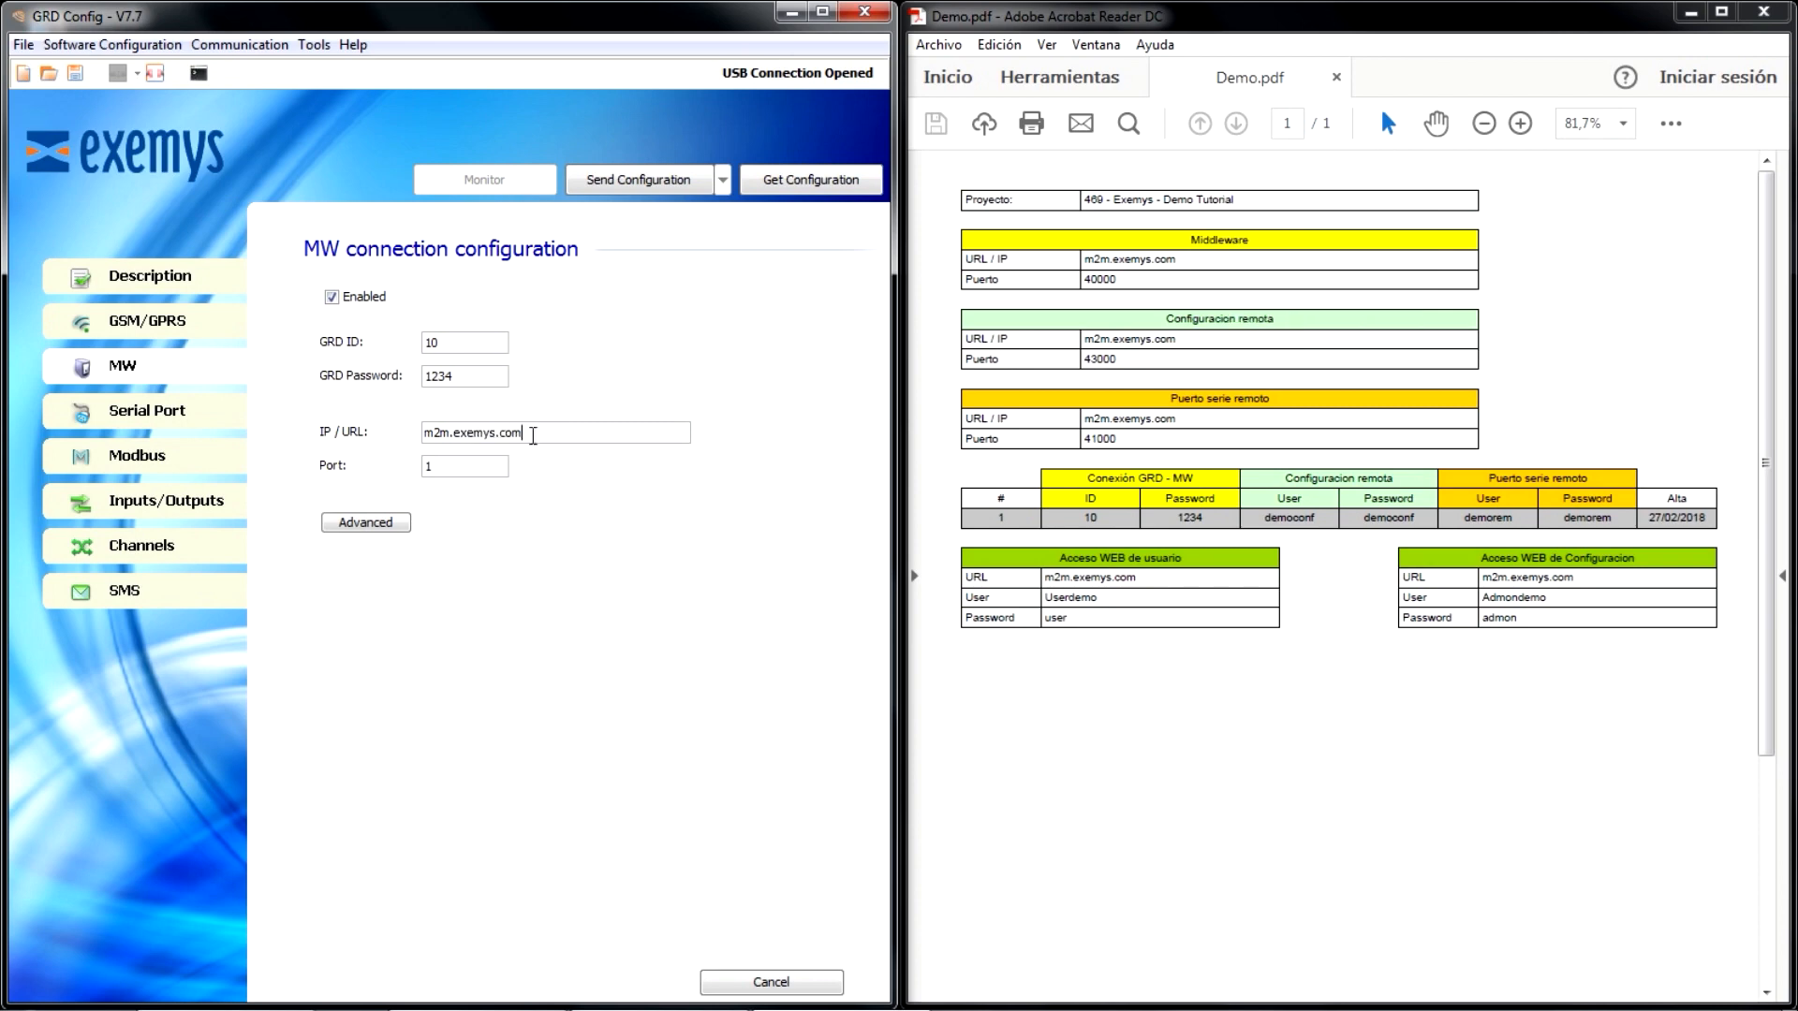
click(479, 463)
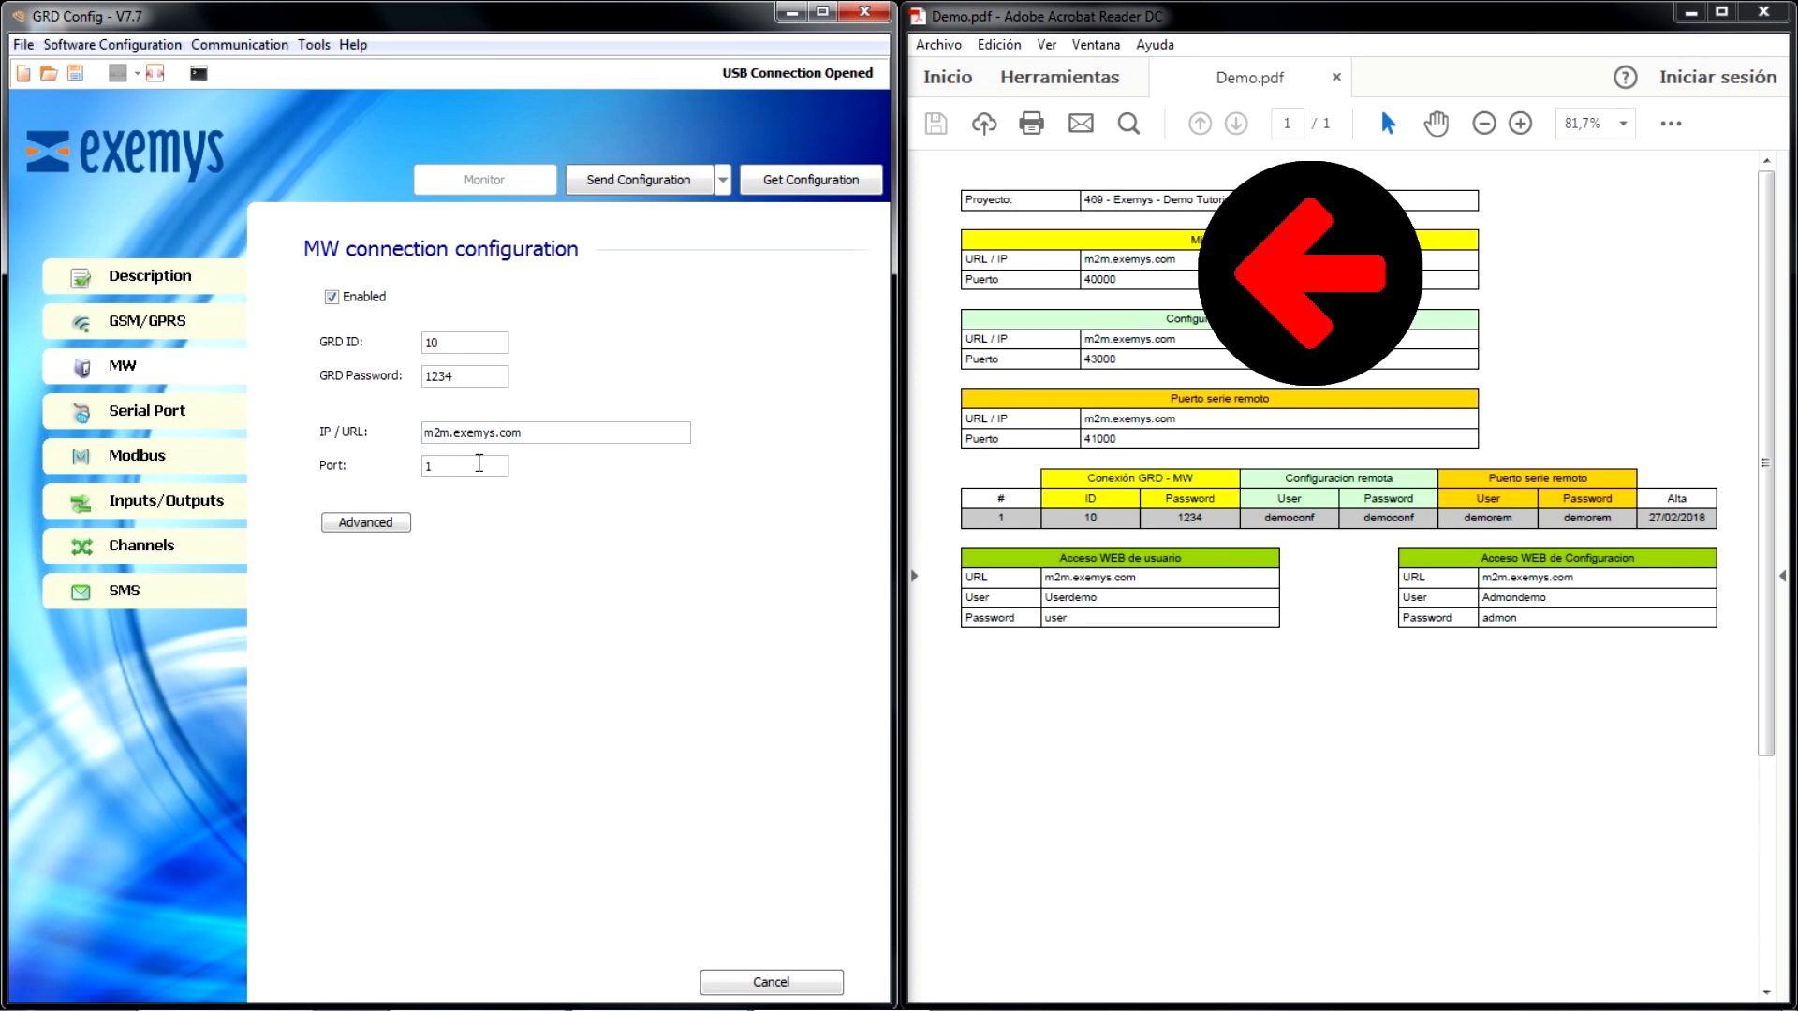
key(BackSpace)
text(4000)
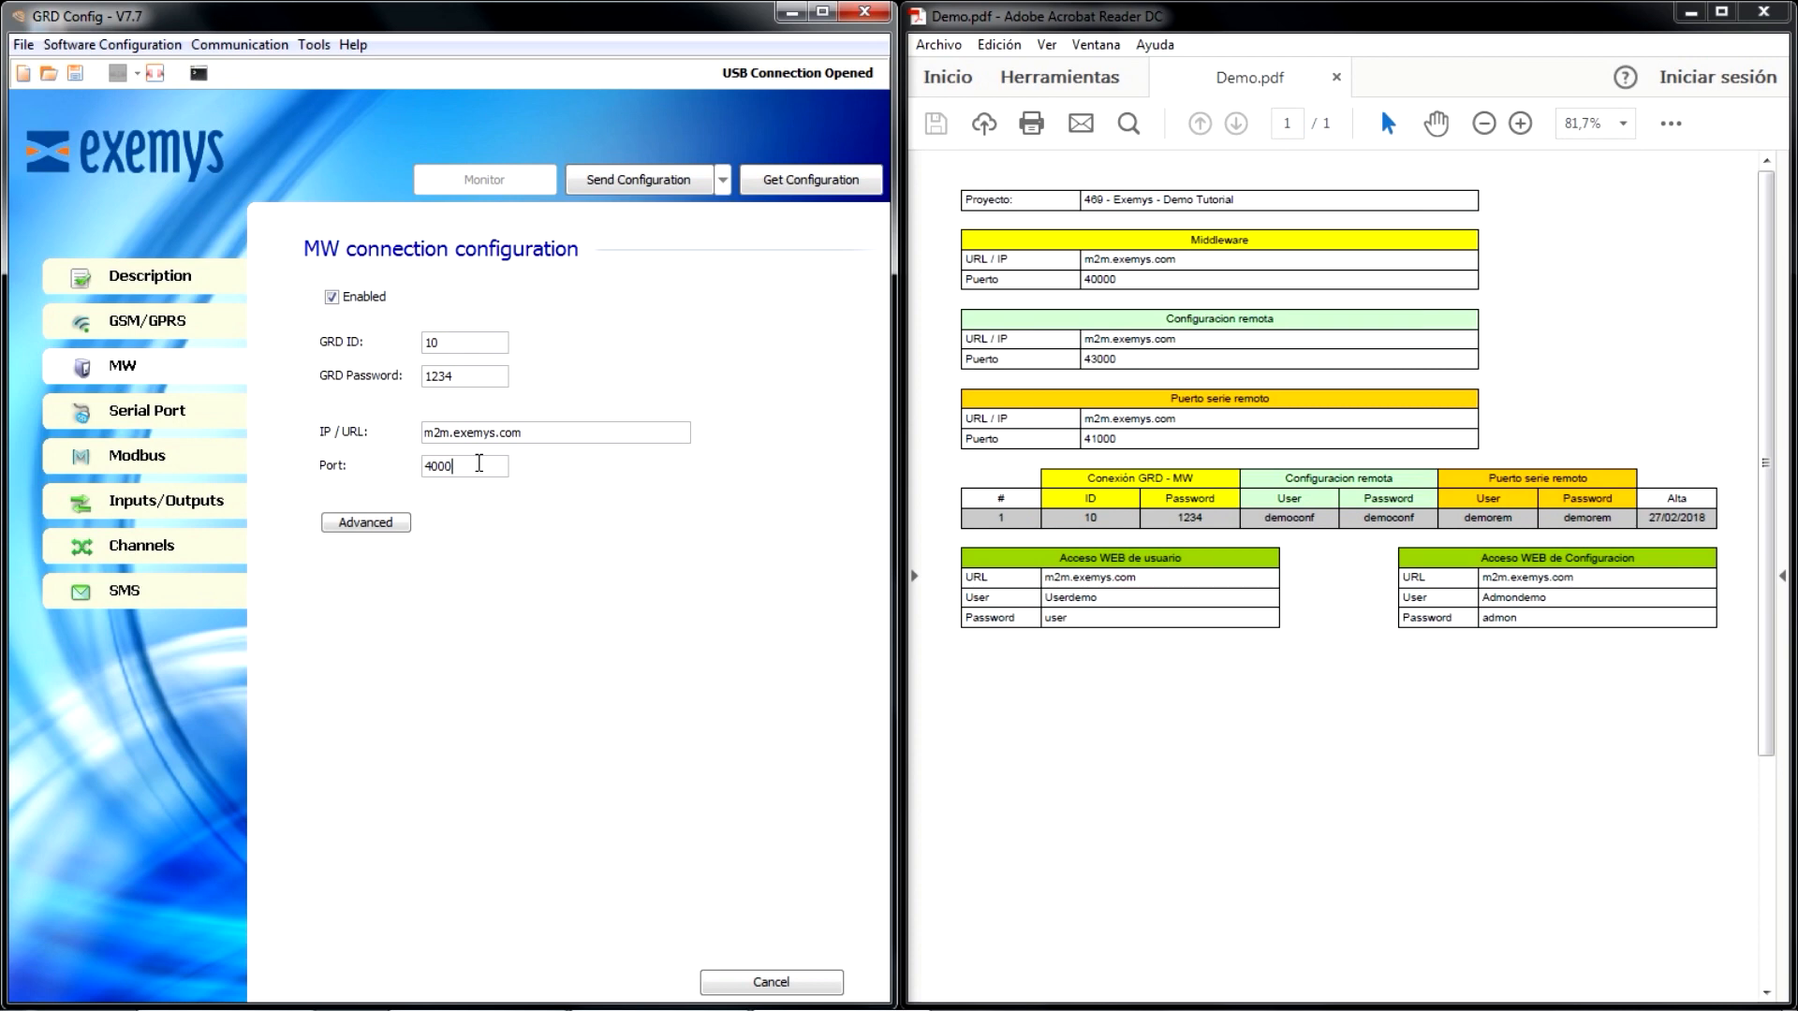
text(0)
- Send the configuration to the GRD and open the Monitor window
click(637, 178)
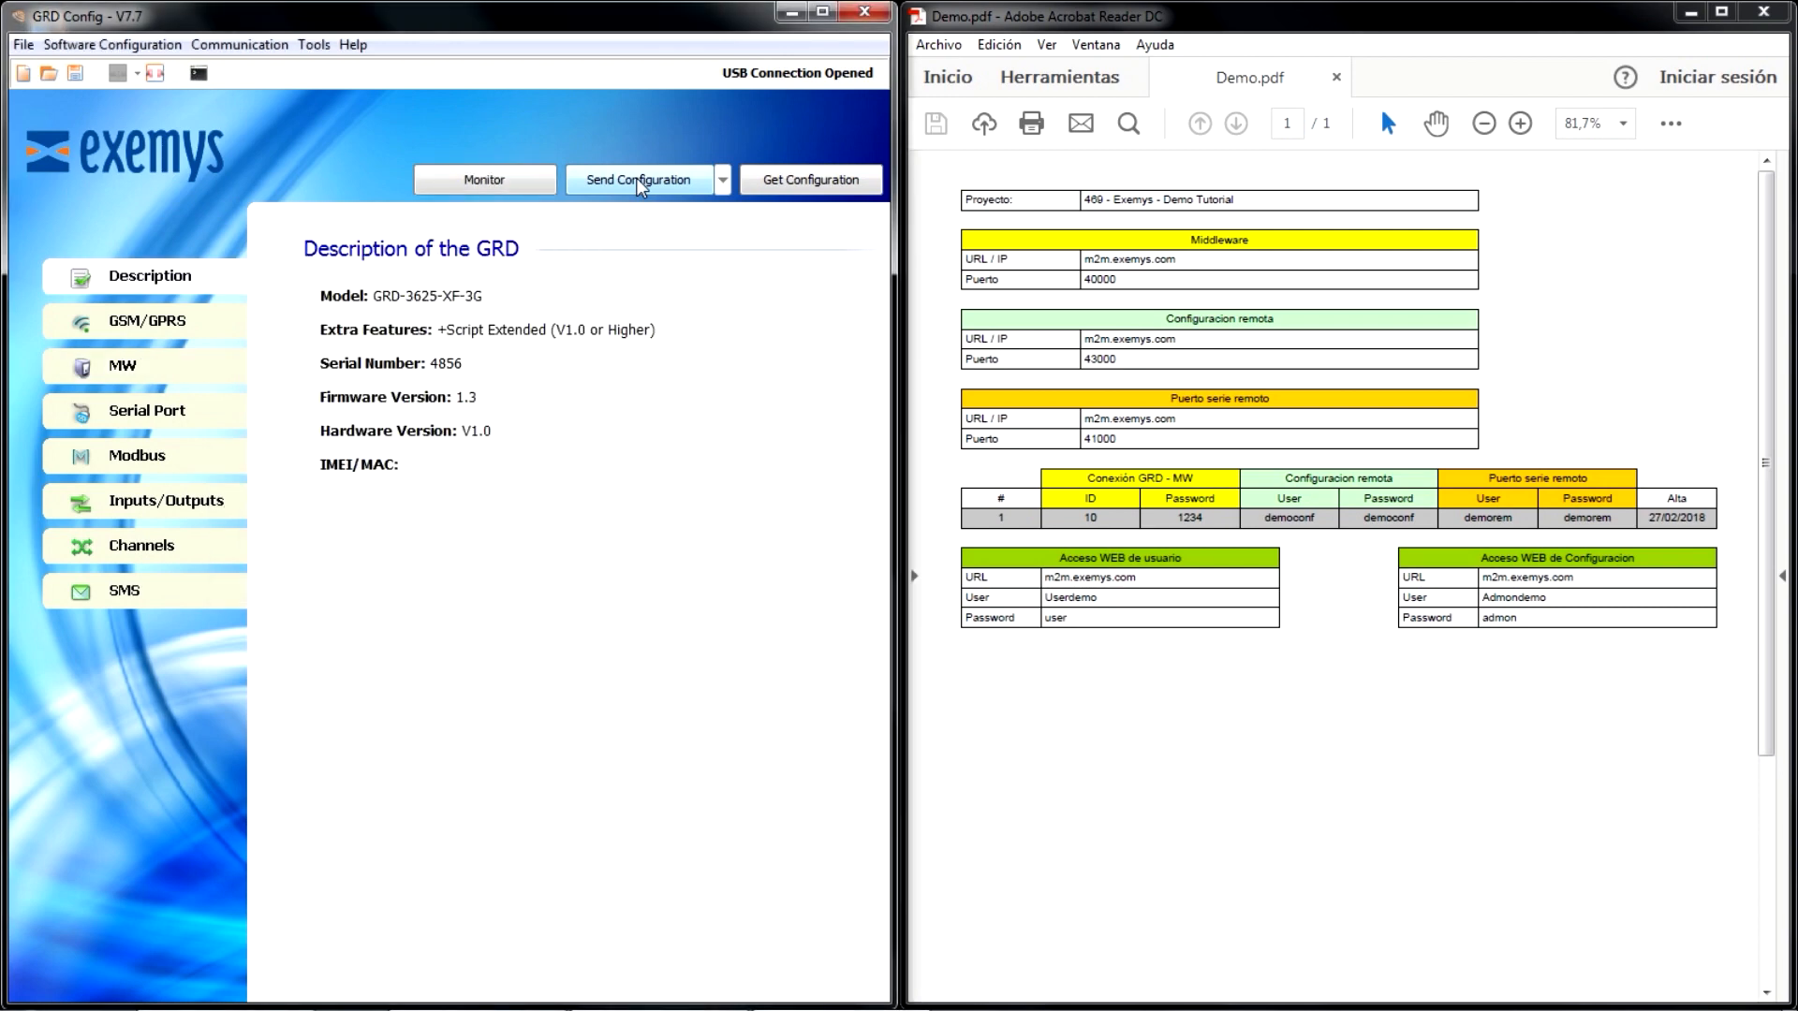
click(485, 180)
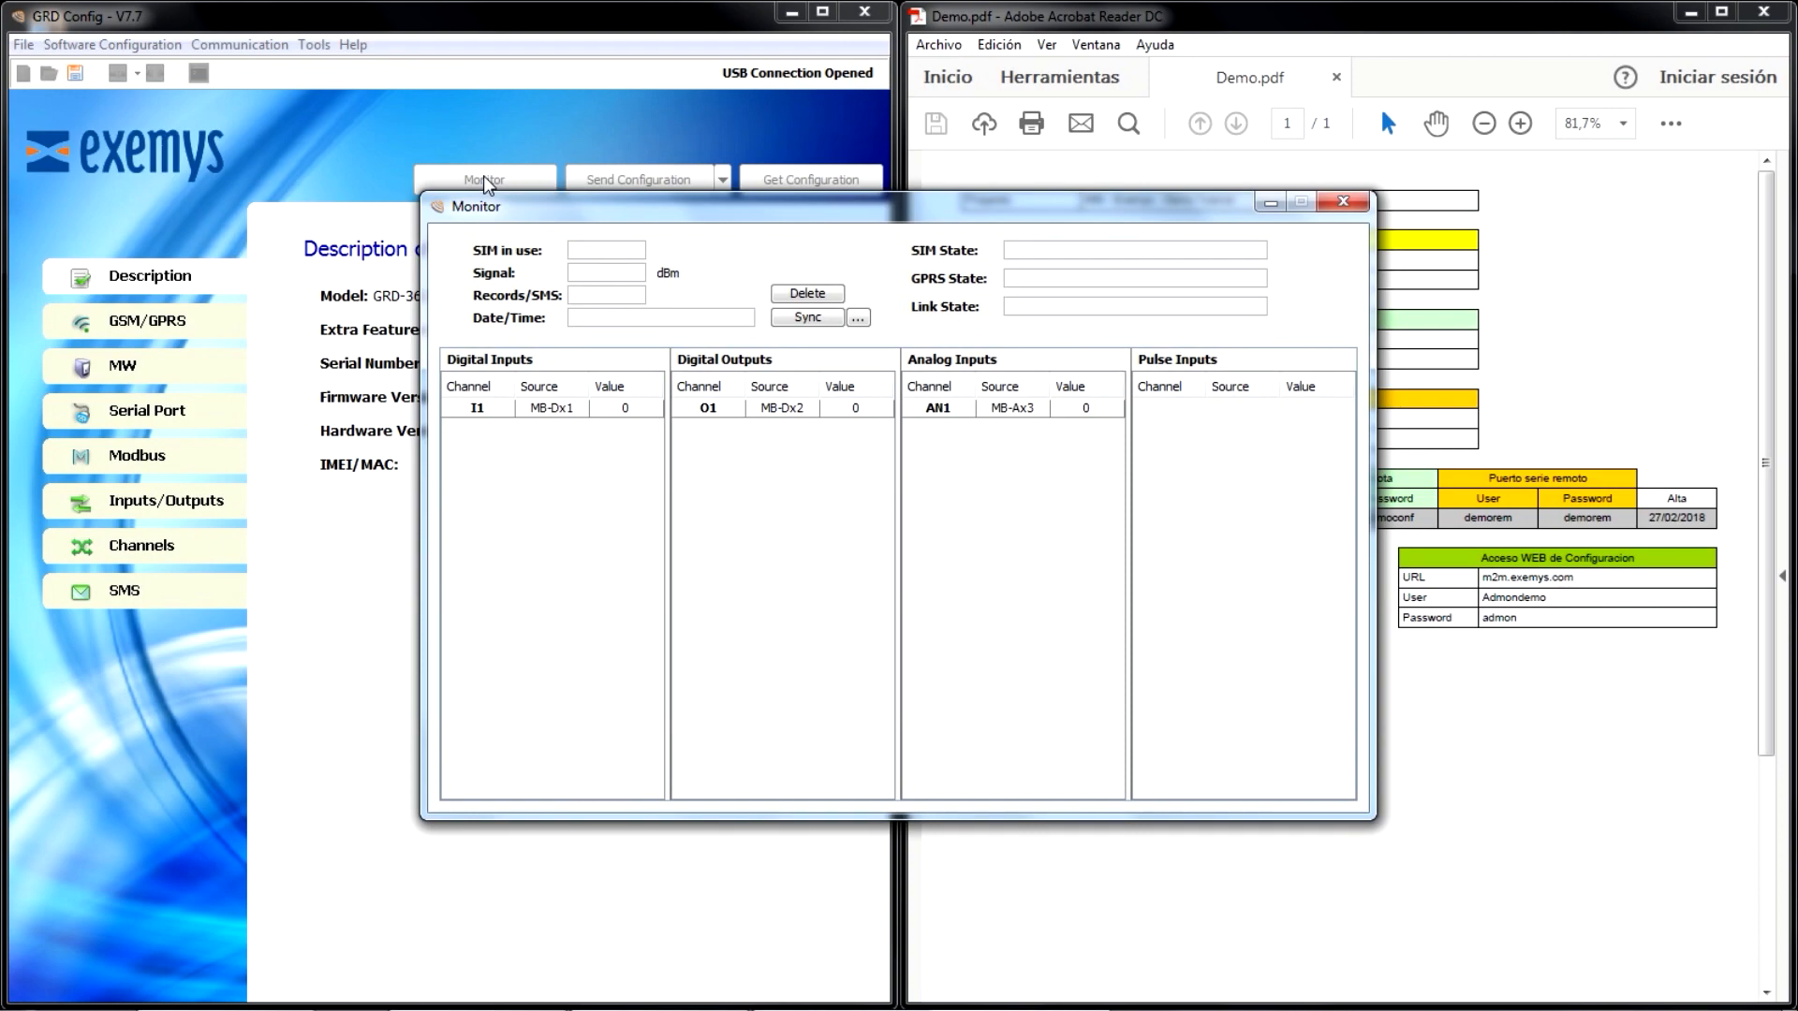
drag(964, 209, 551, 143)
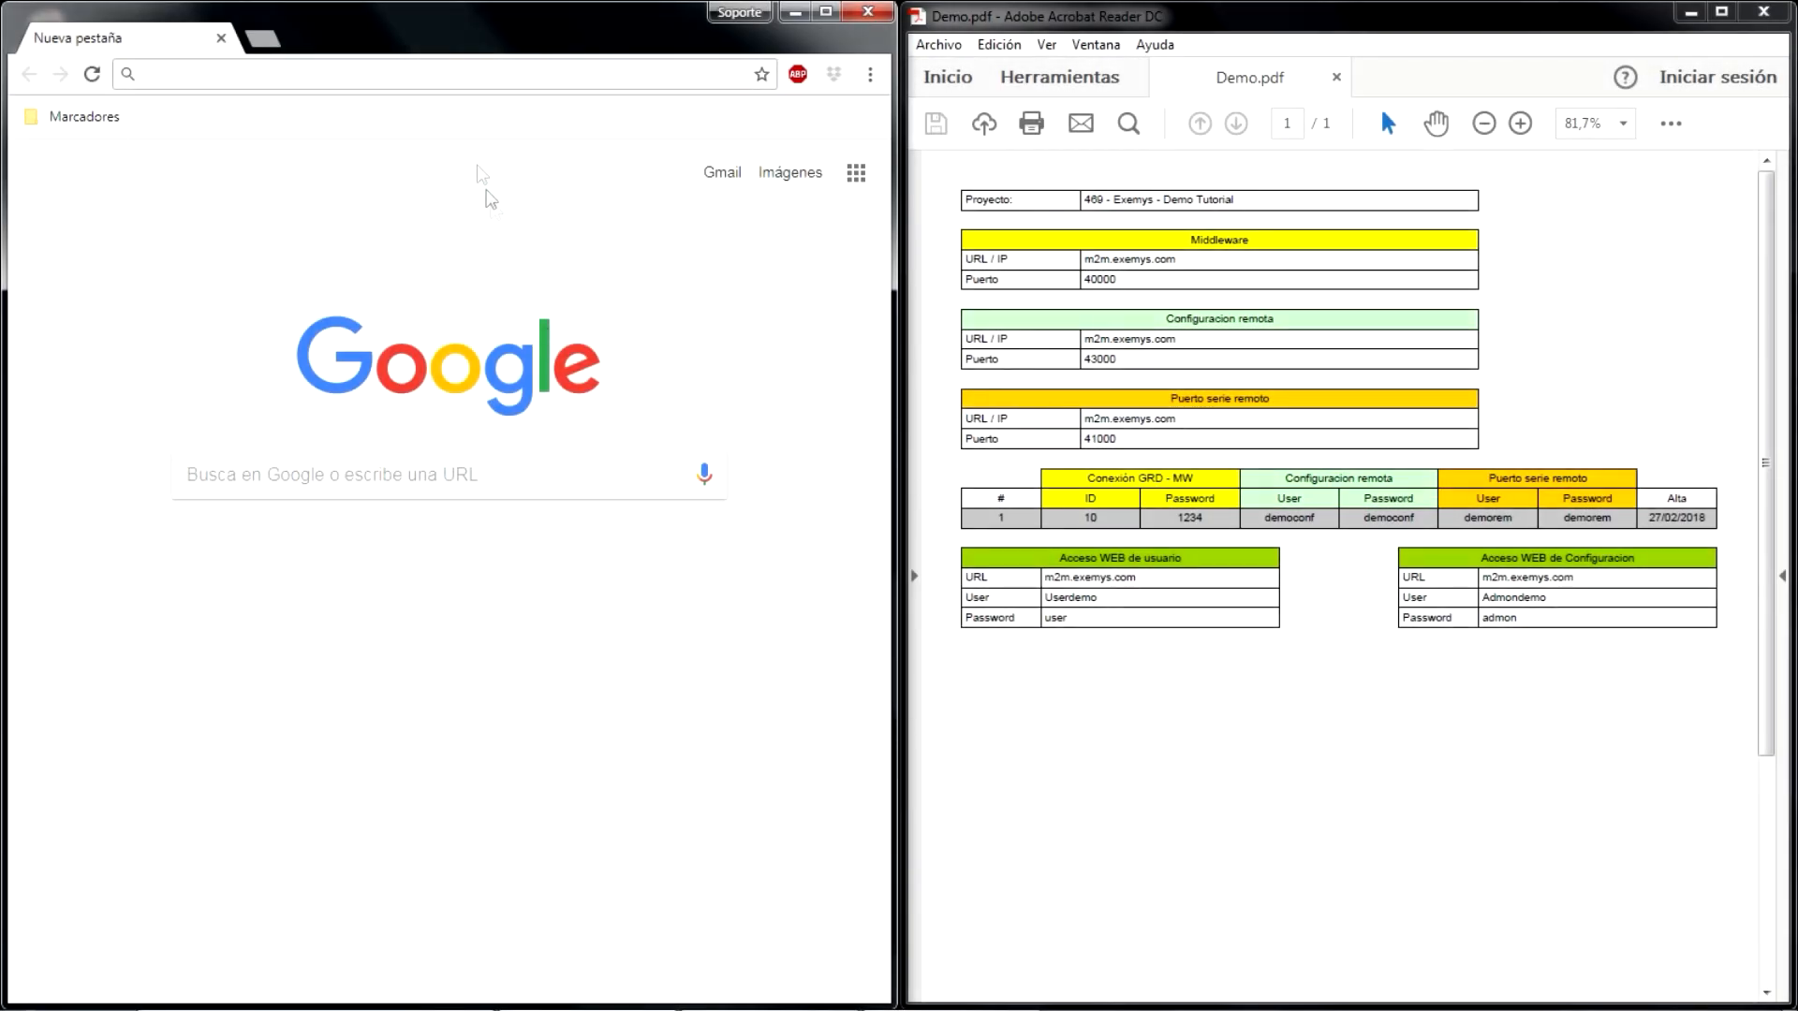
- Switch to the web browser and open m2m.exemys.com
click(436, 67)
text(m2m.ex)
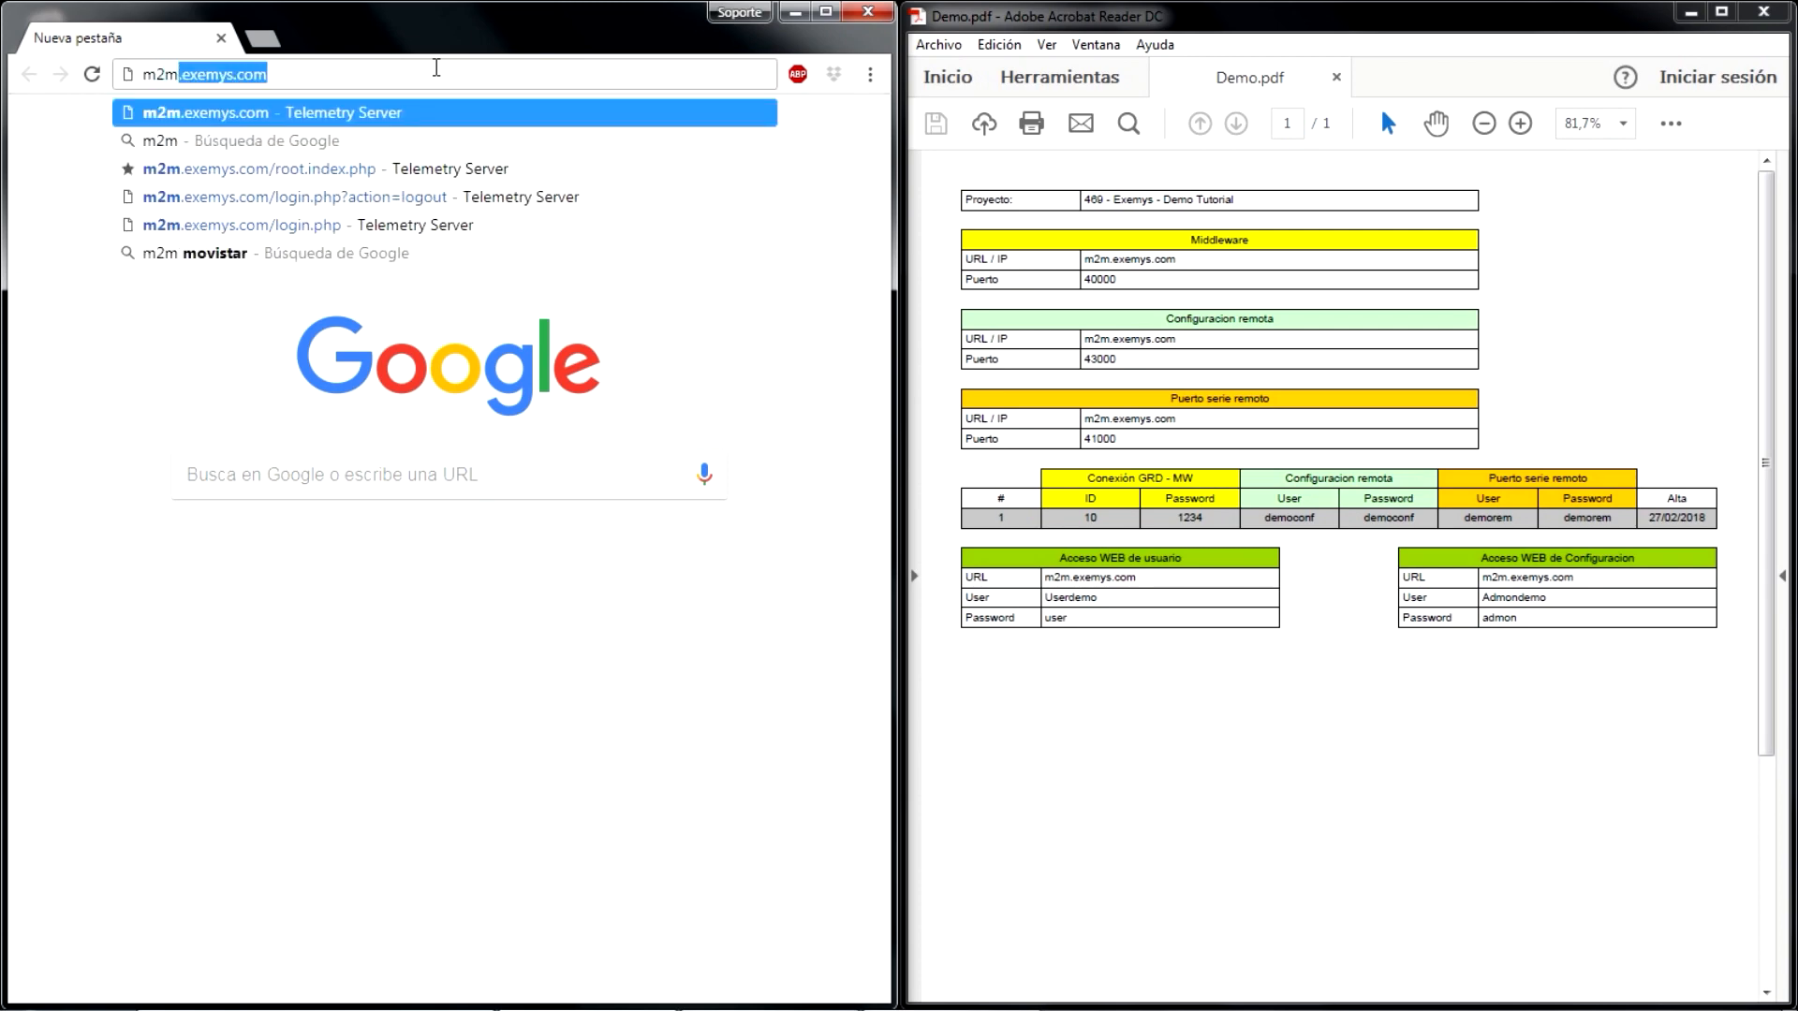
text(emys.)
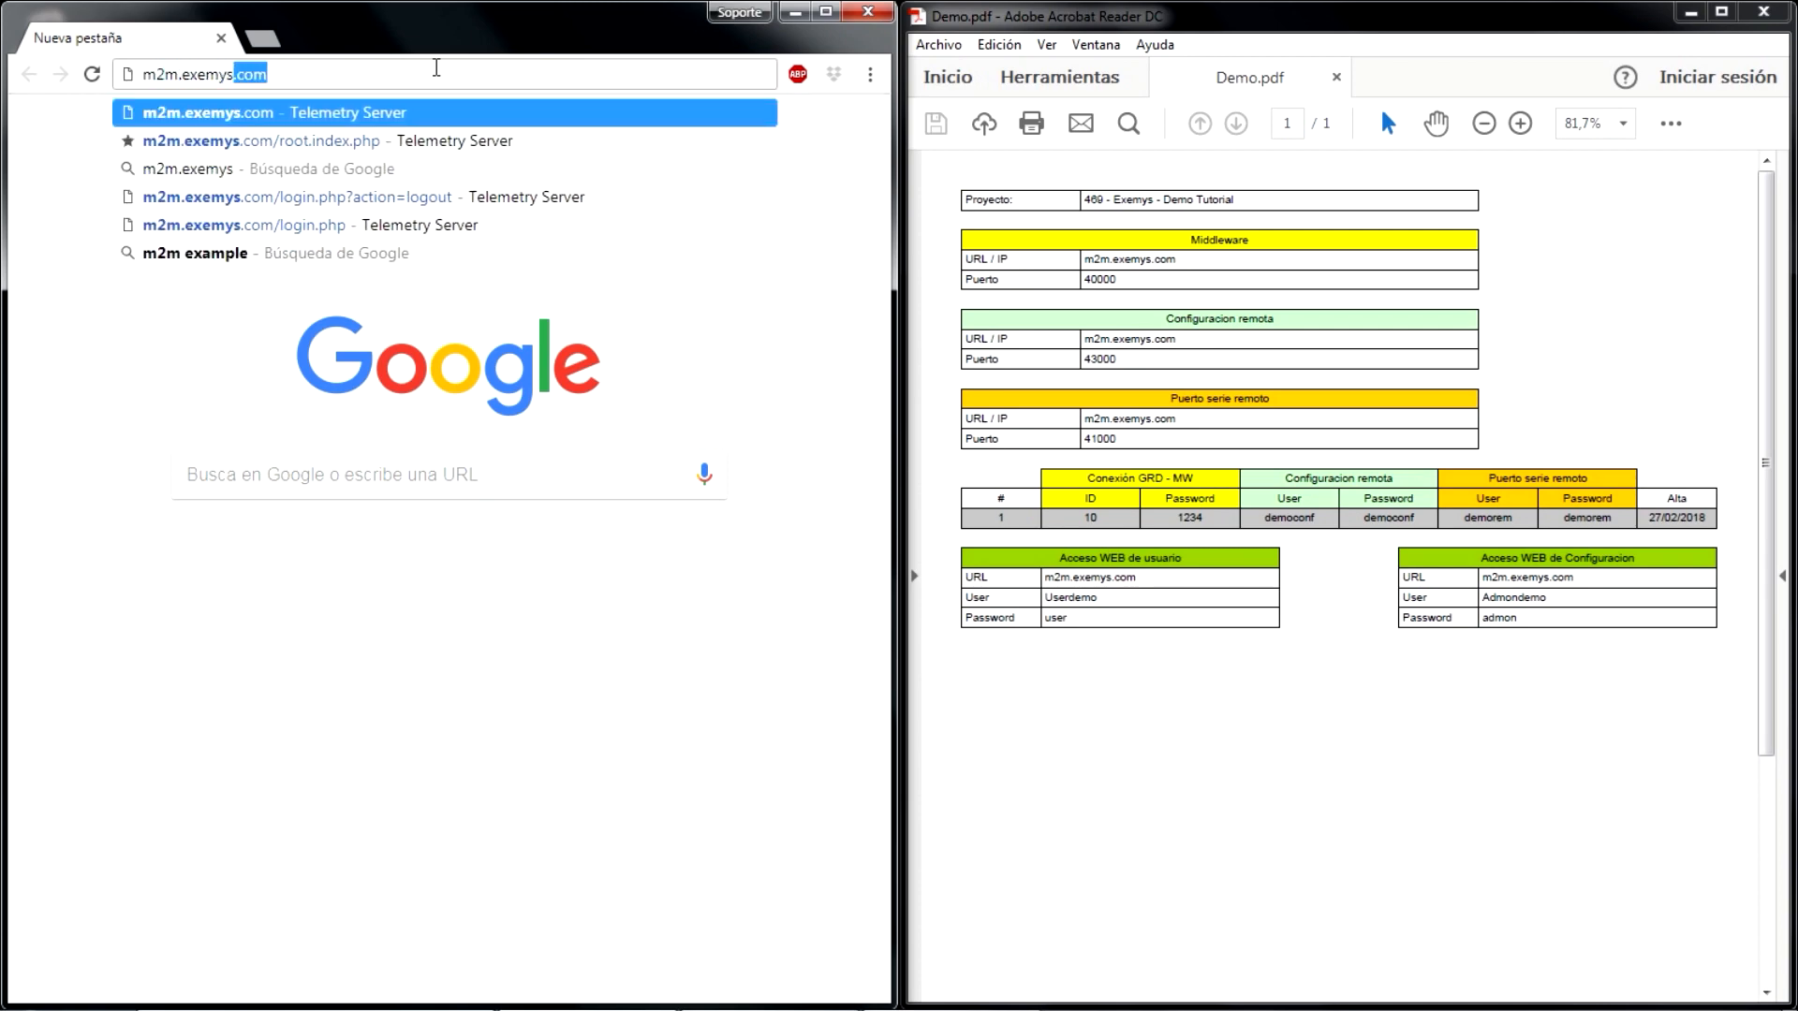
text(com)
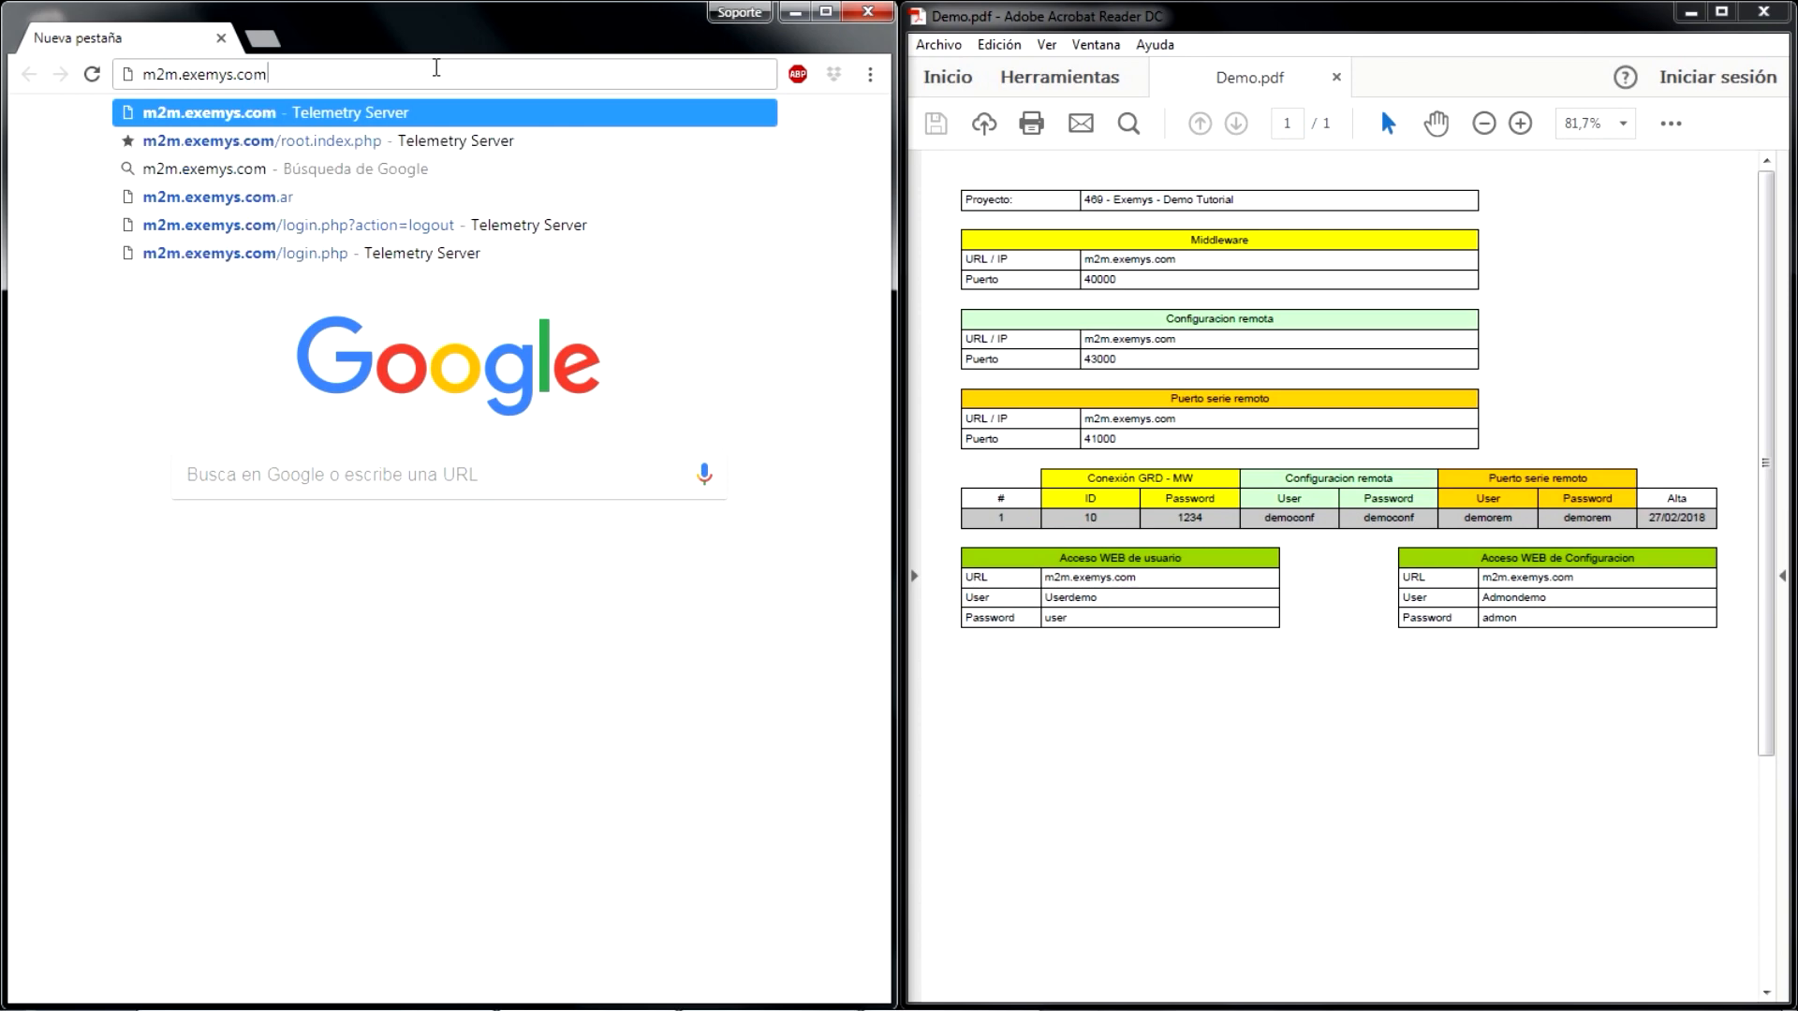
key(Return)
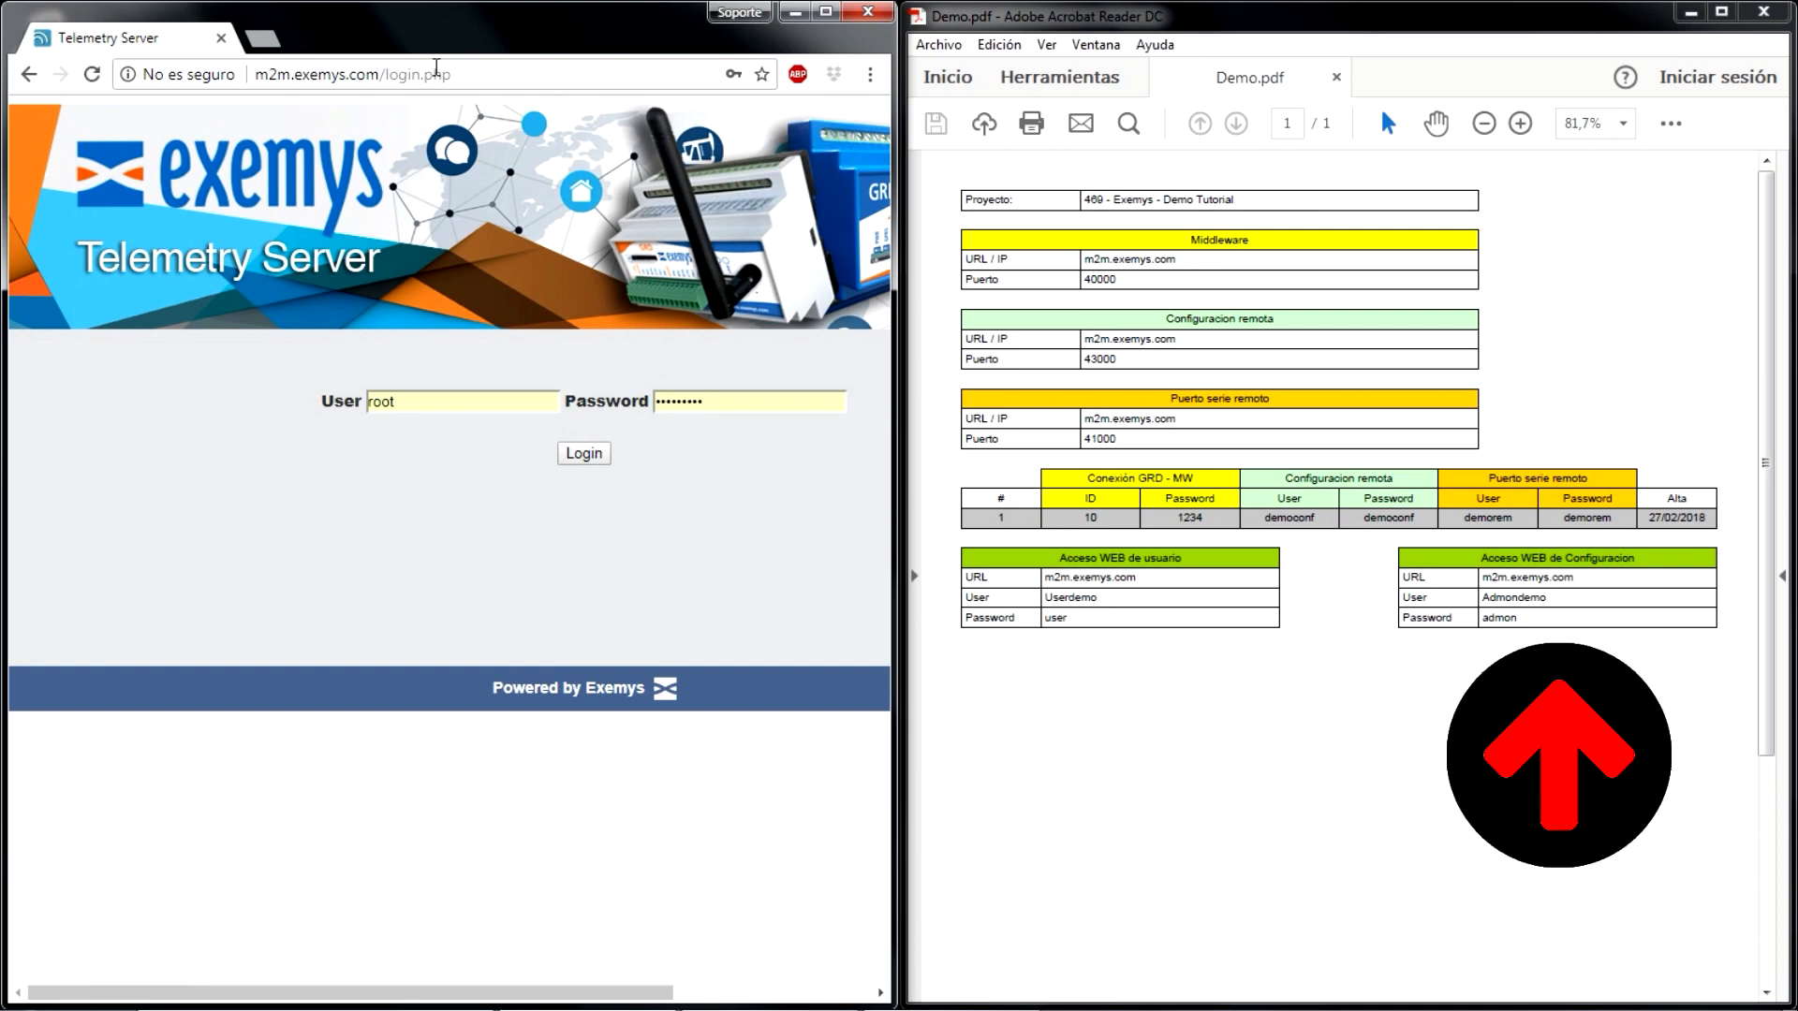
- Log in to the Telemetry Server with the configuration web access user name and password
double_click(400, 396)
text(Admo)
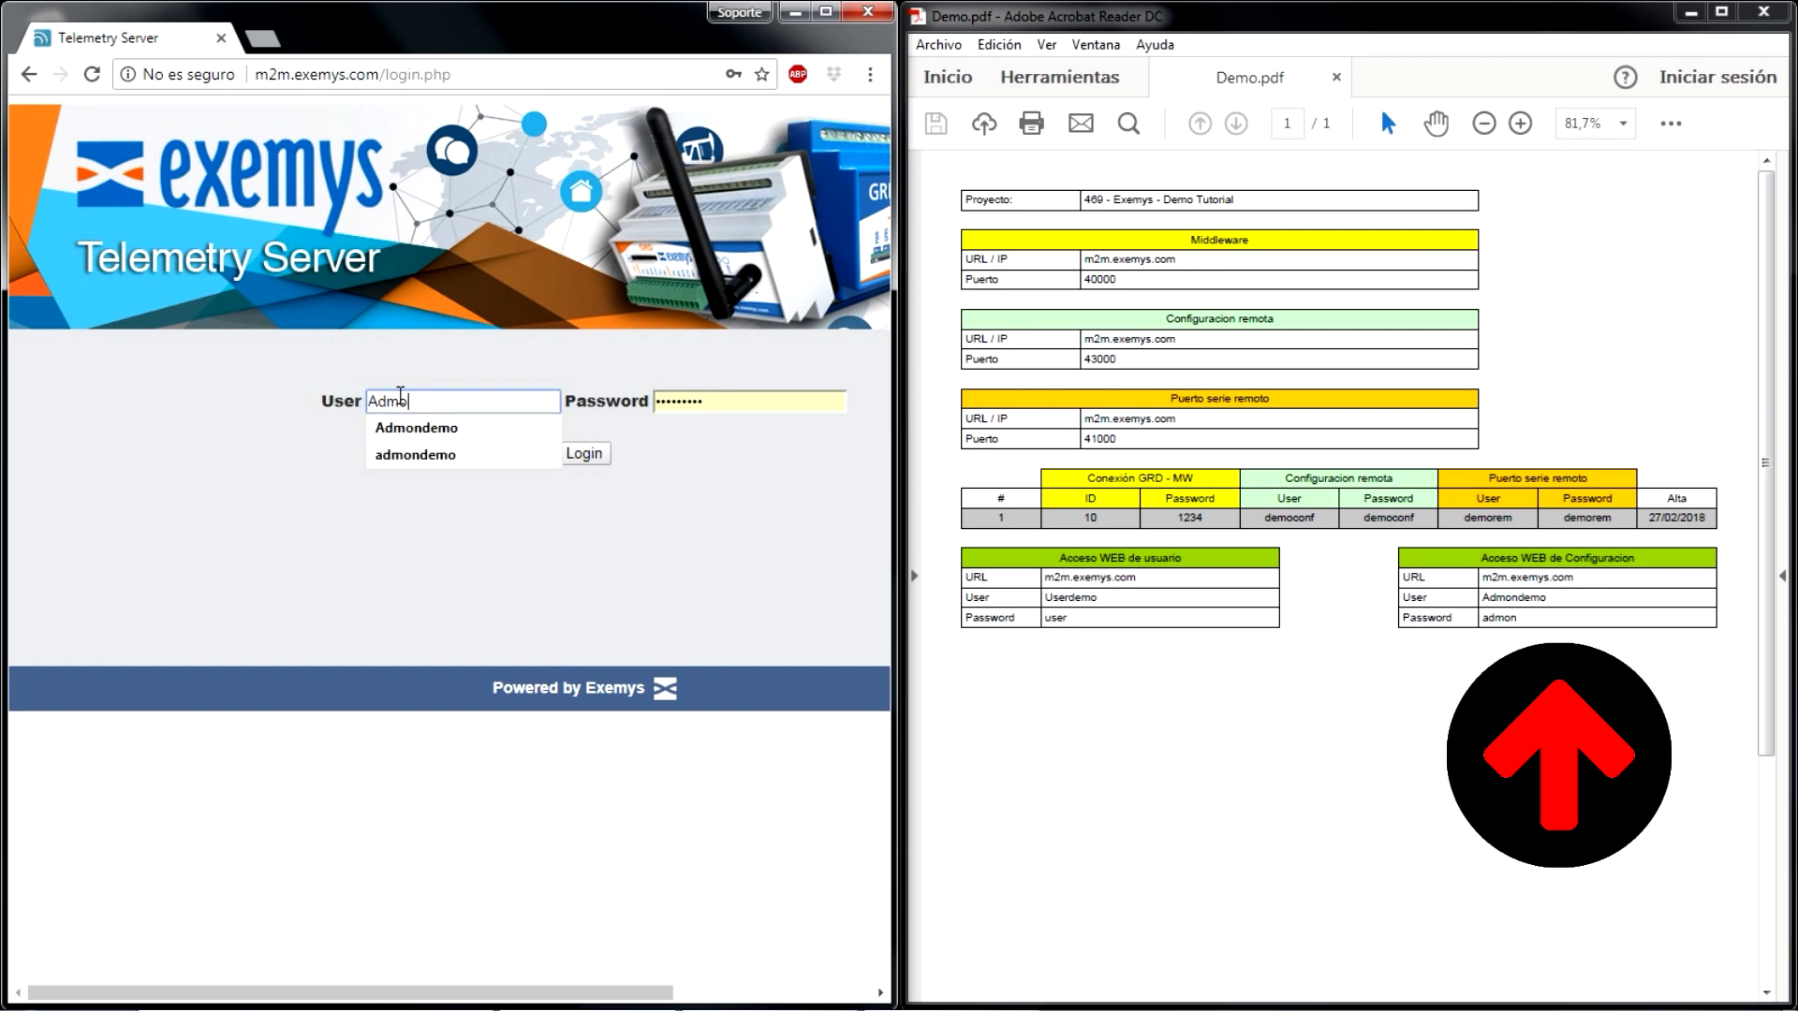
text(ndemo)
double_click(678, 399)
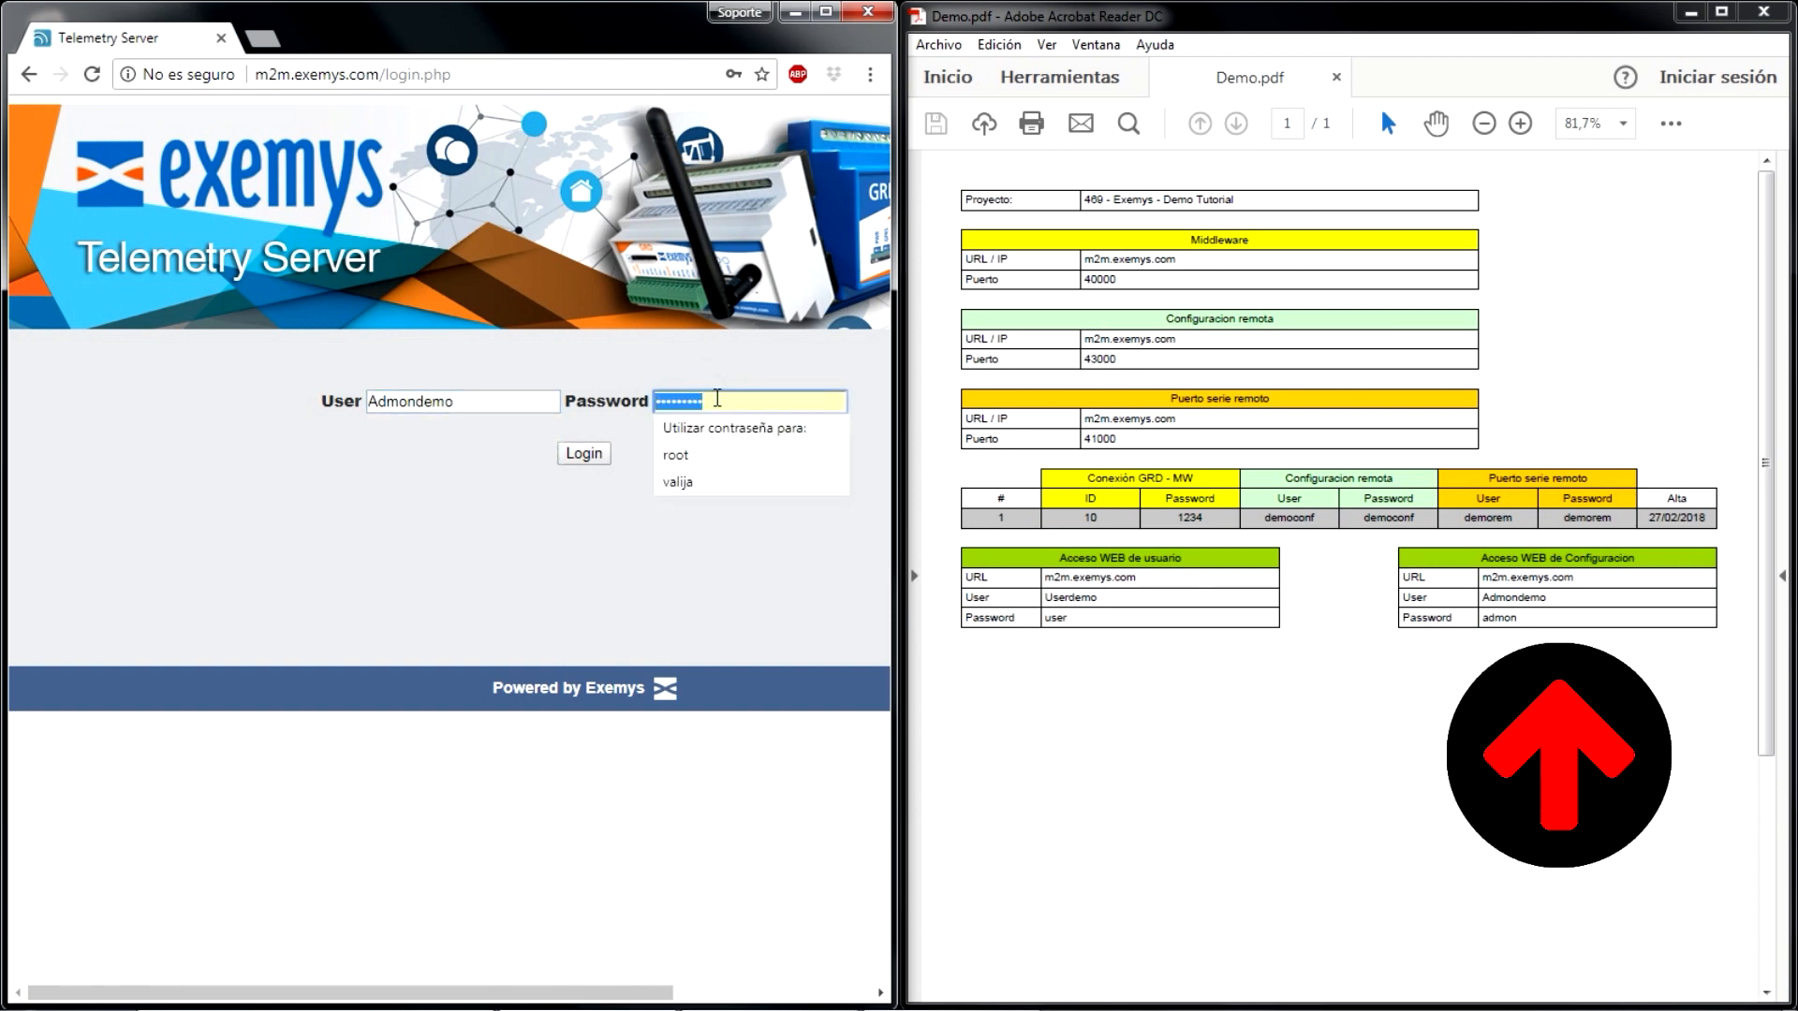
text(admon)
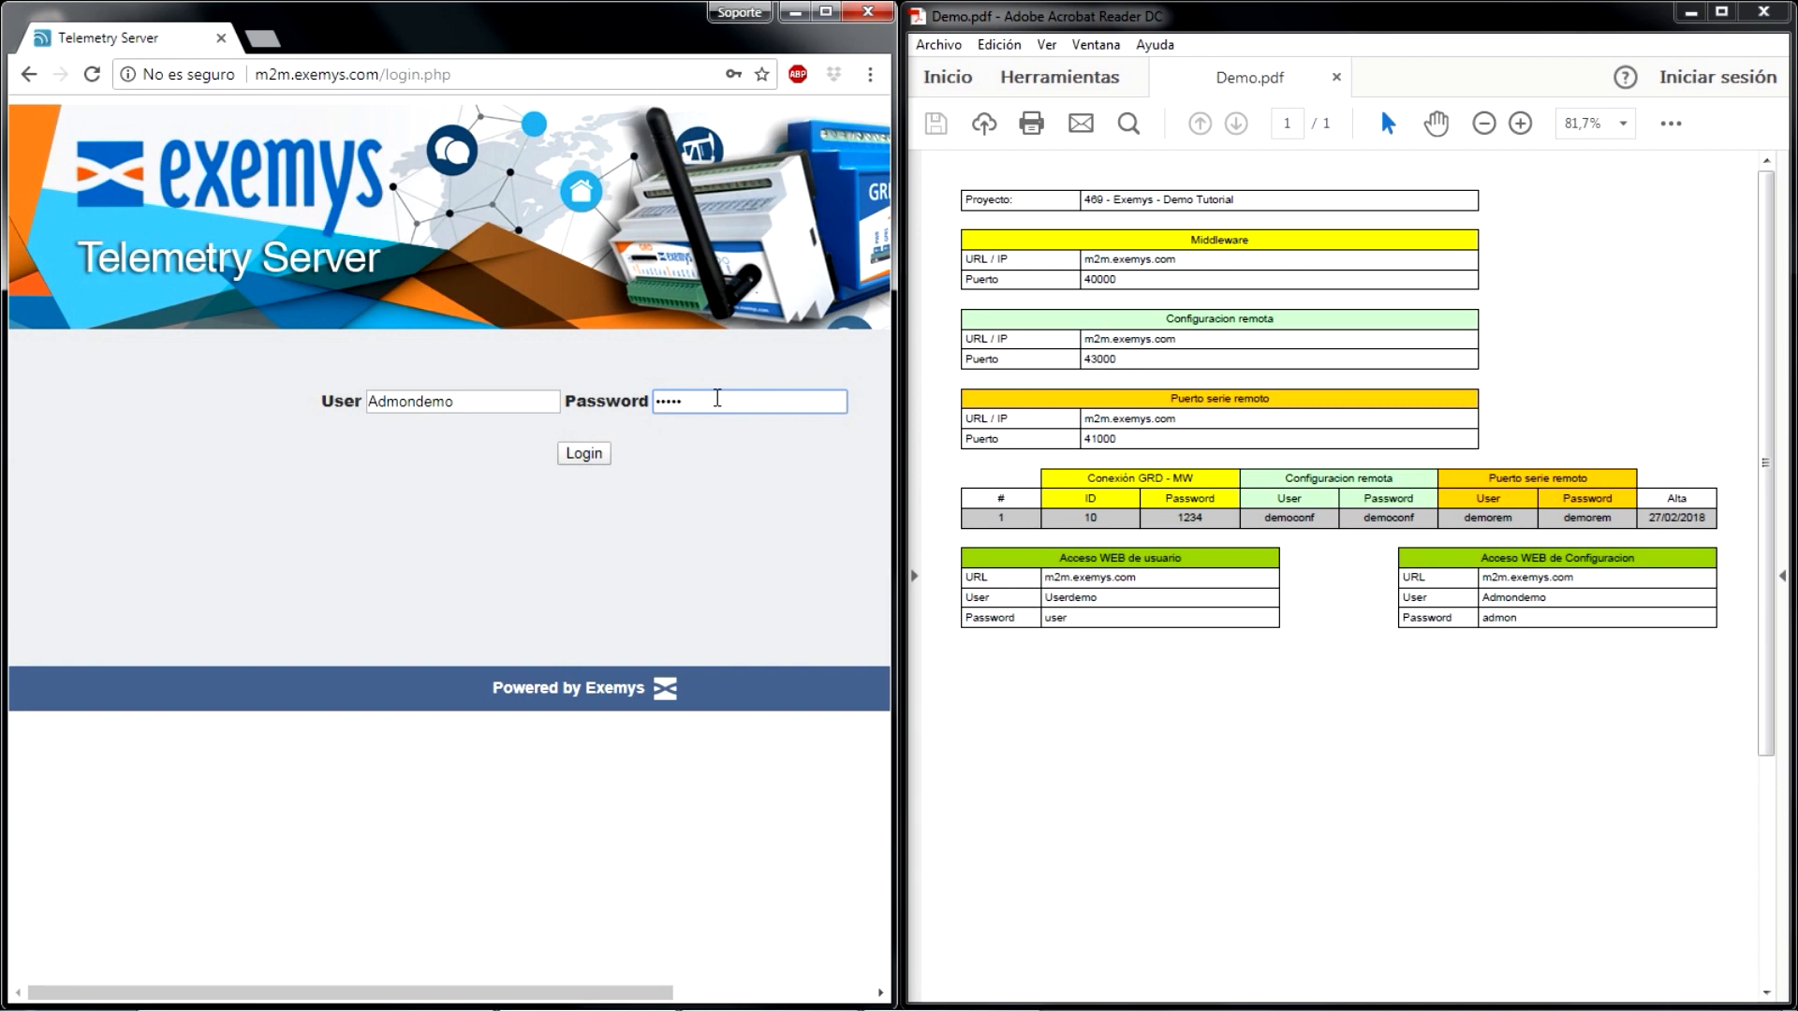
click(582, 456)
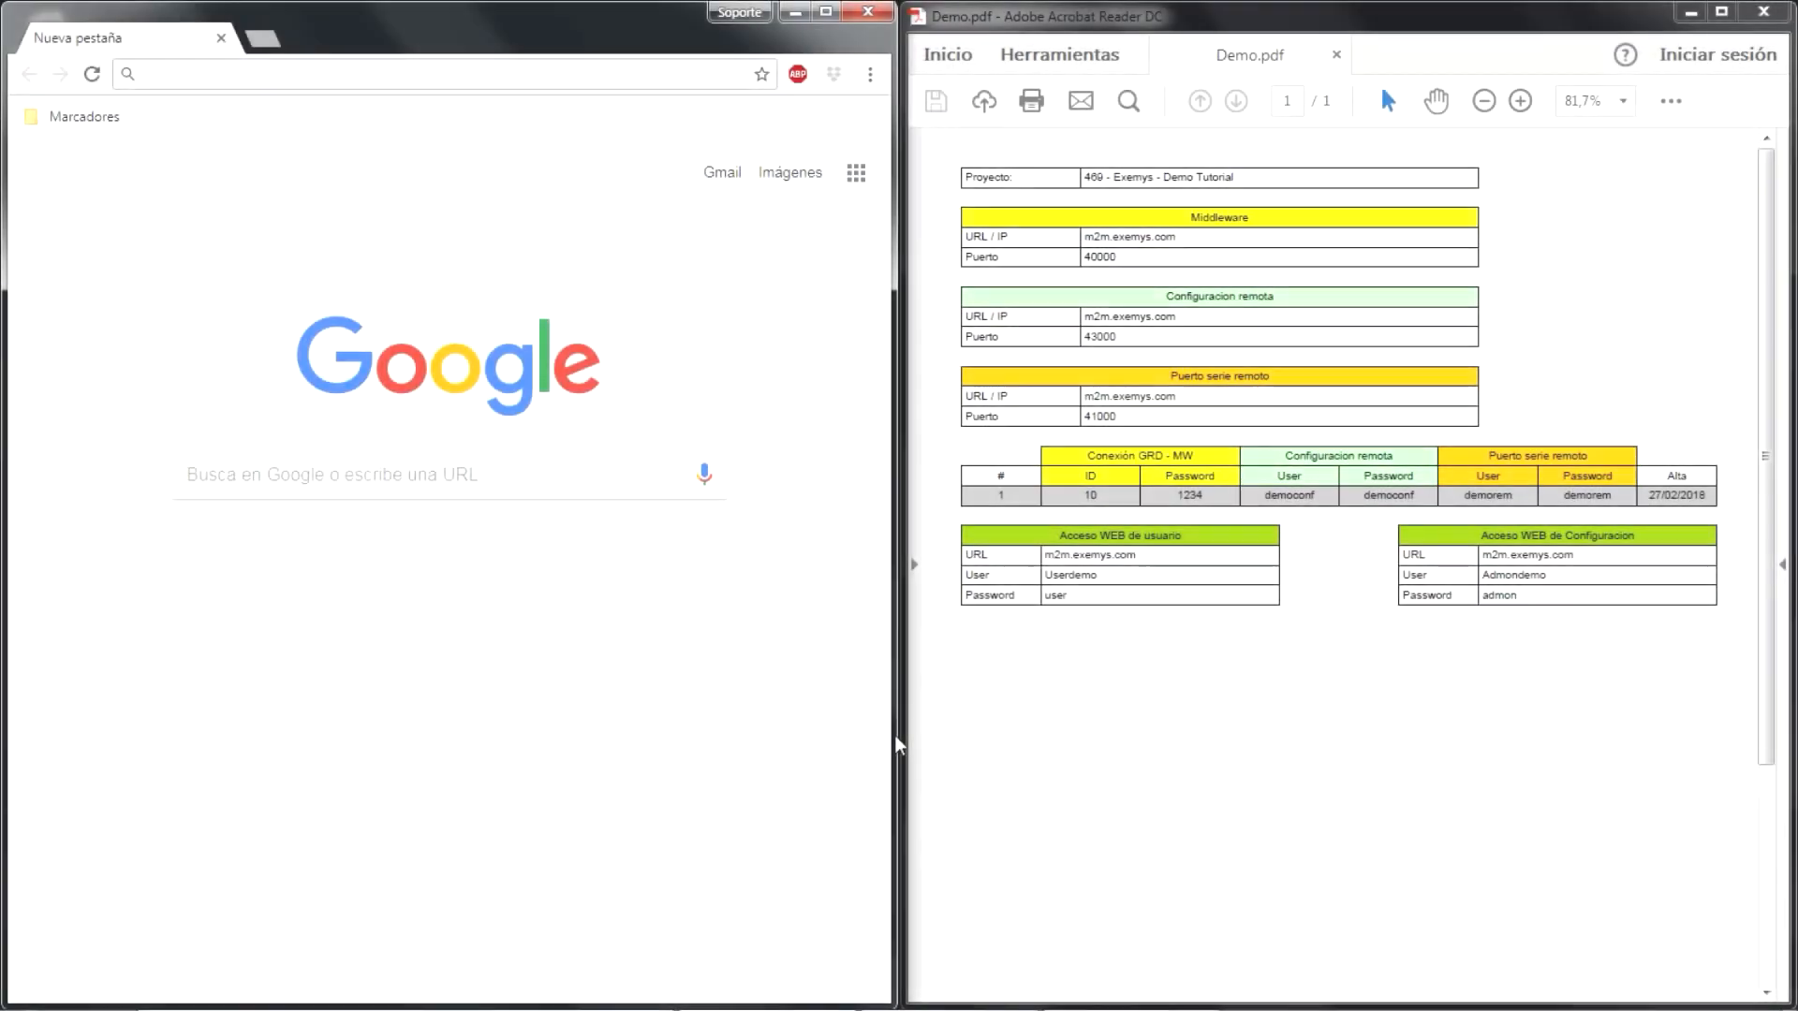
- Open m2m.exemys.com again in a new browser tab
click(587, 68)
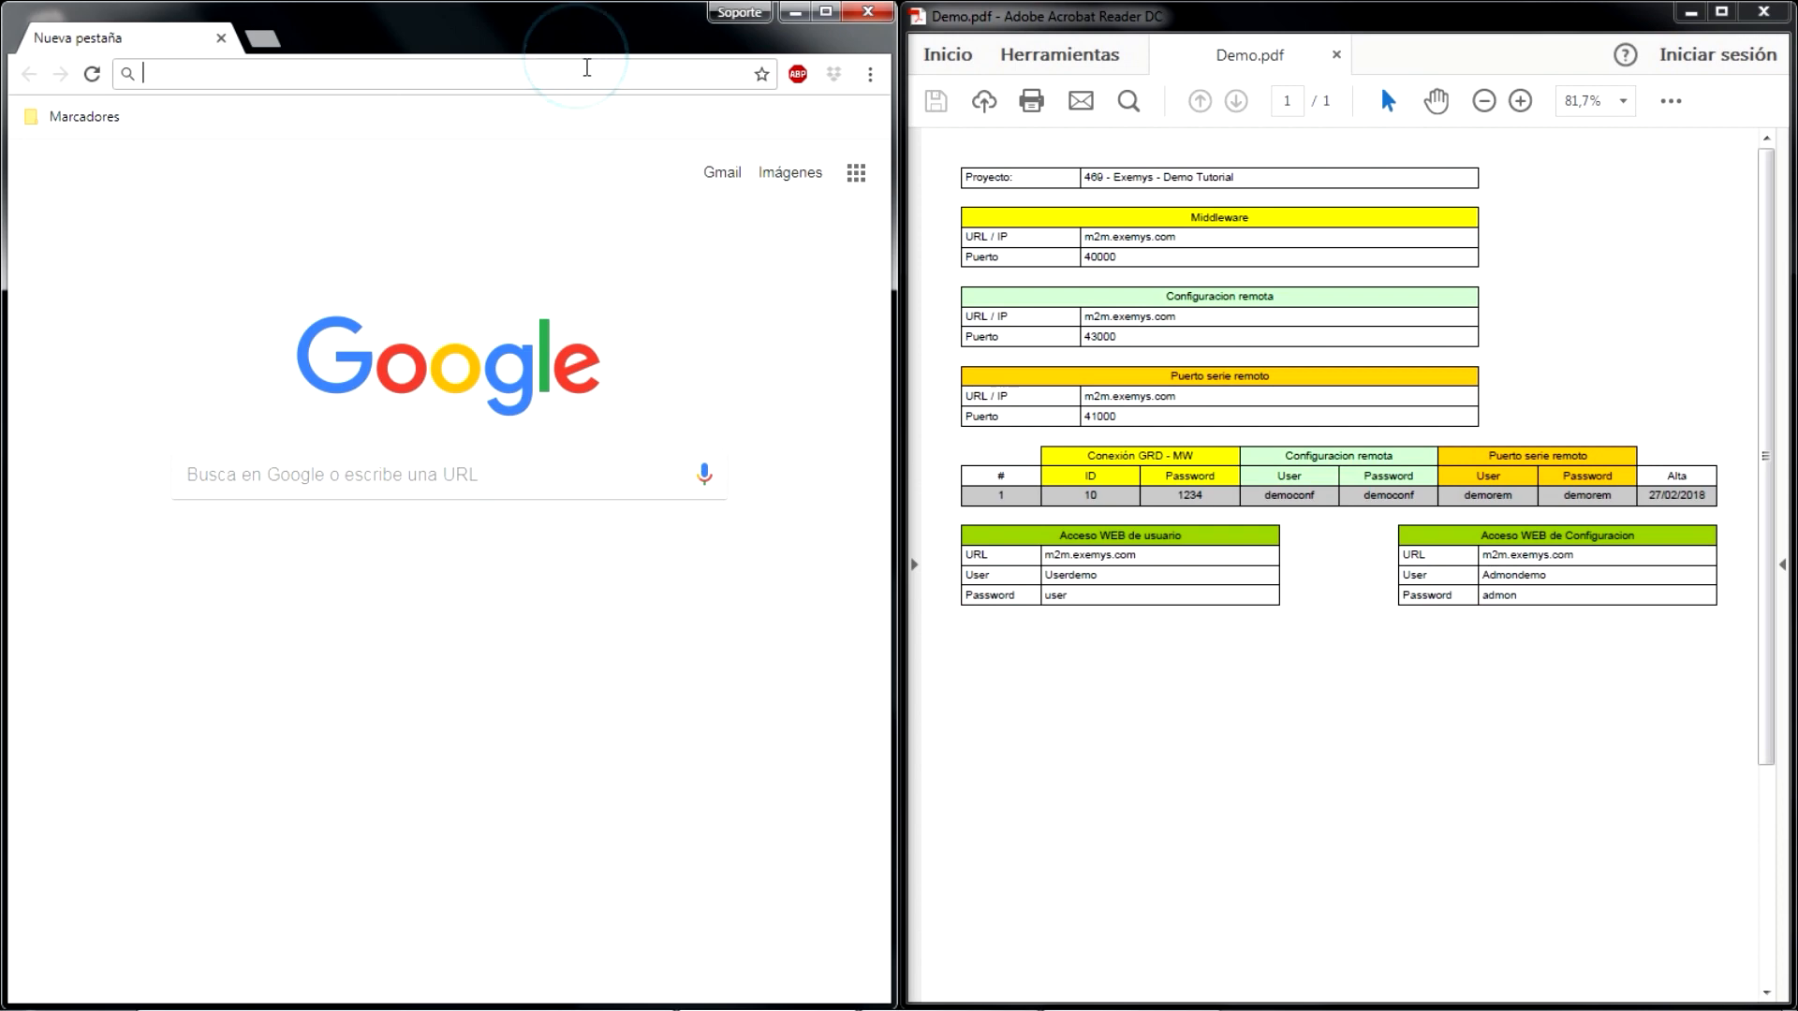
text(m2m)
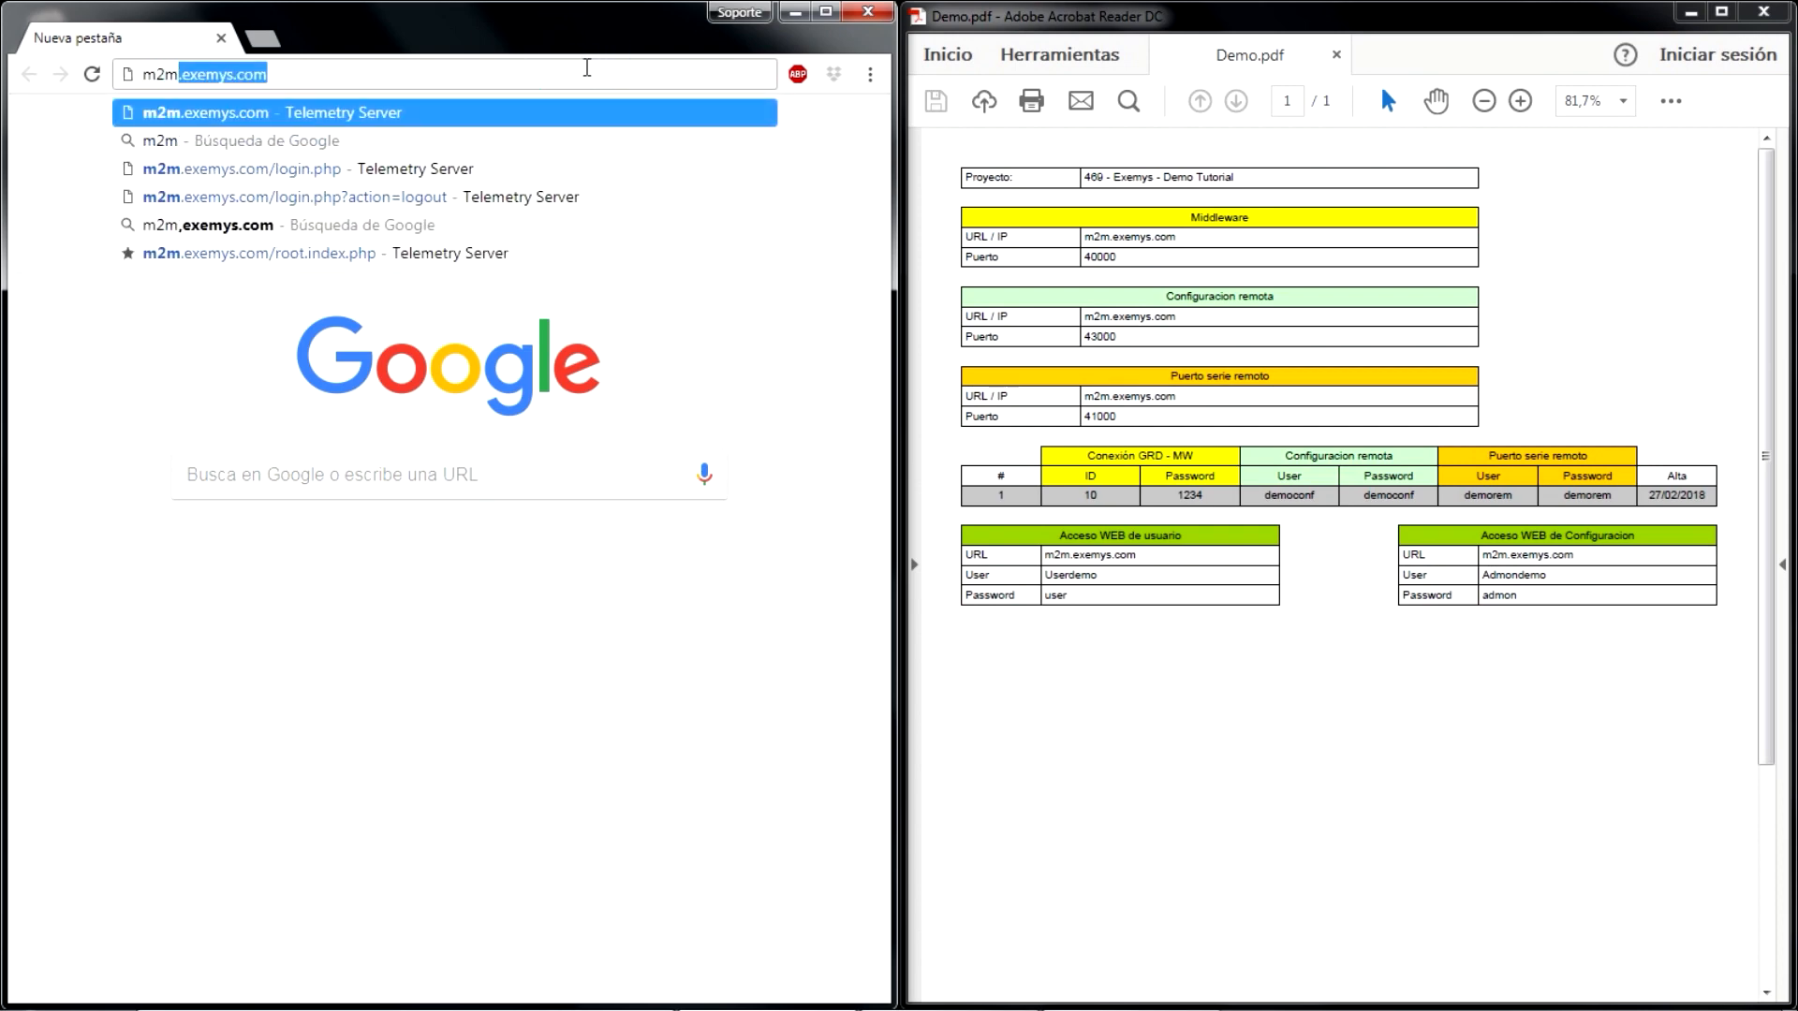
text(.)
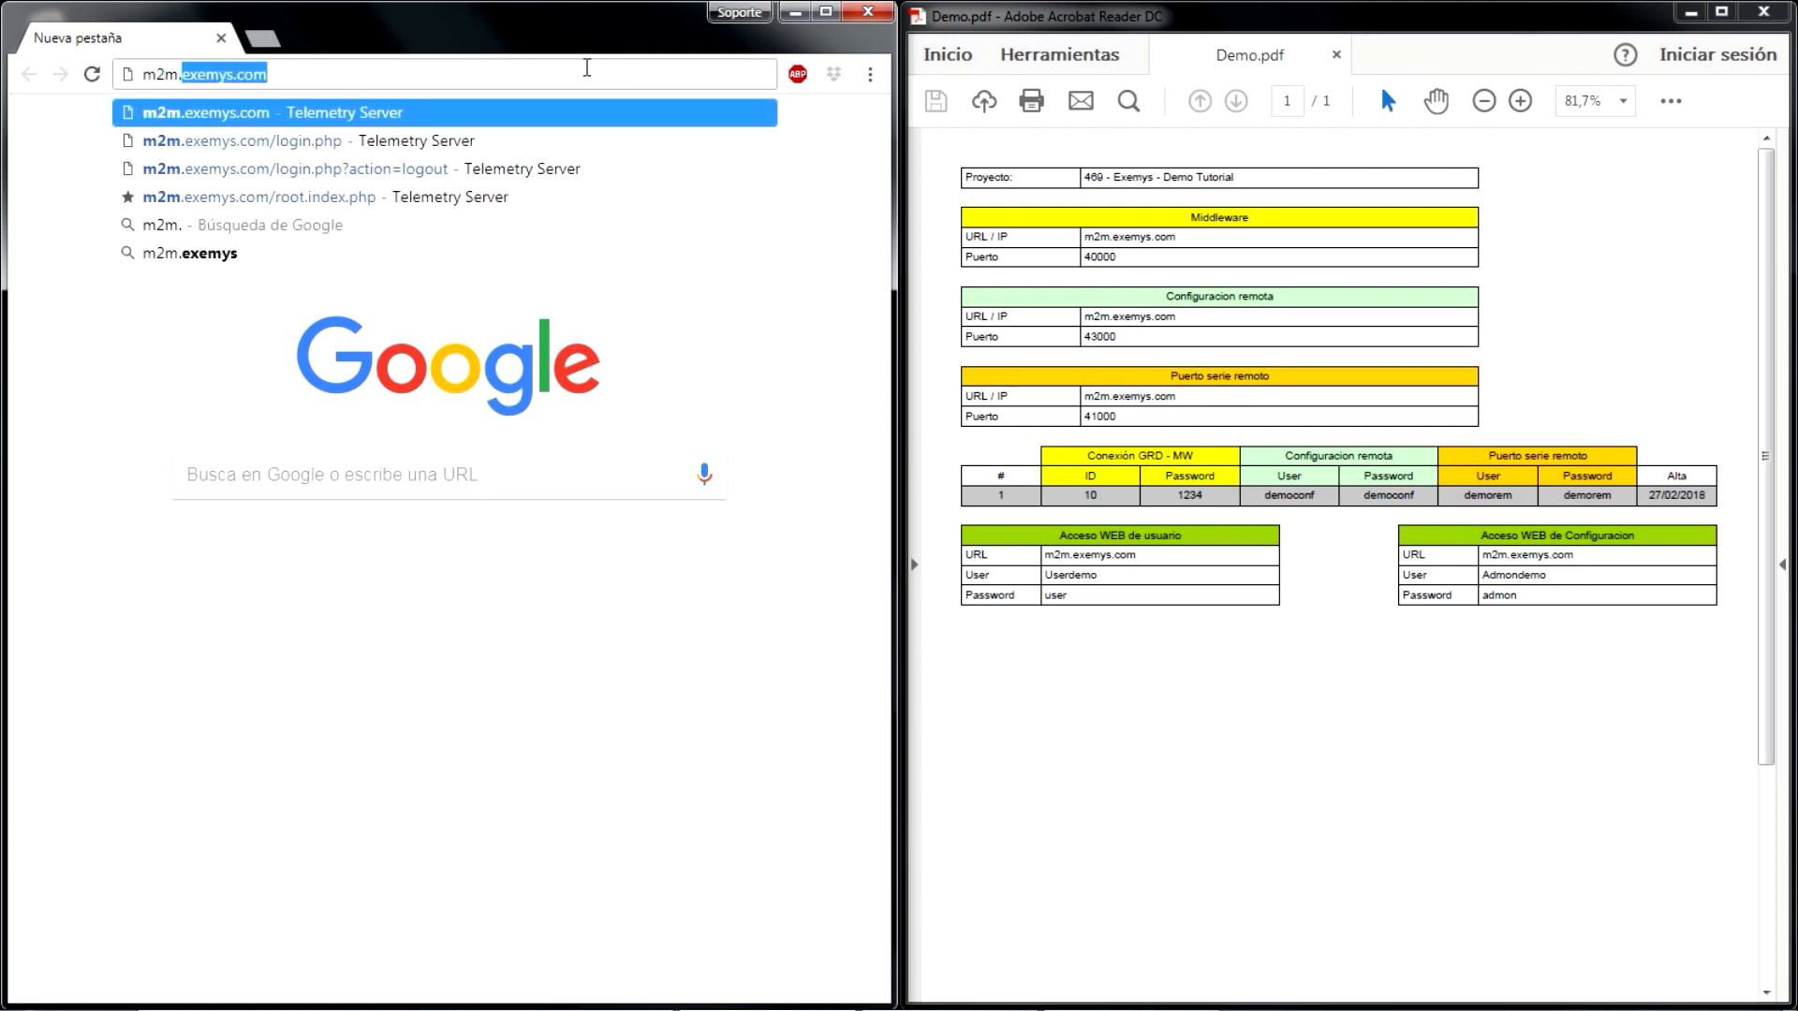
text(exemys.com)
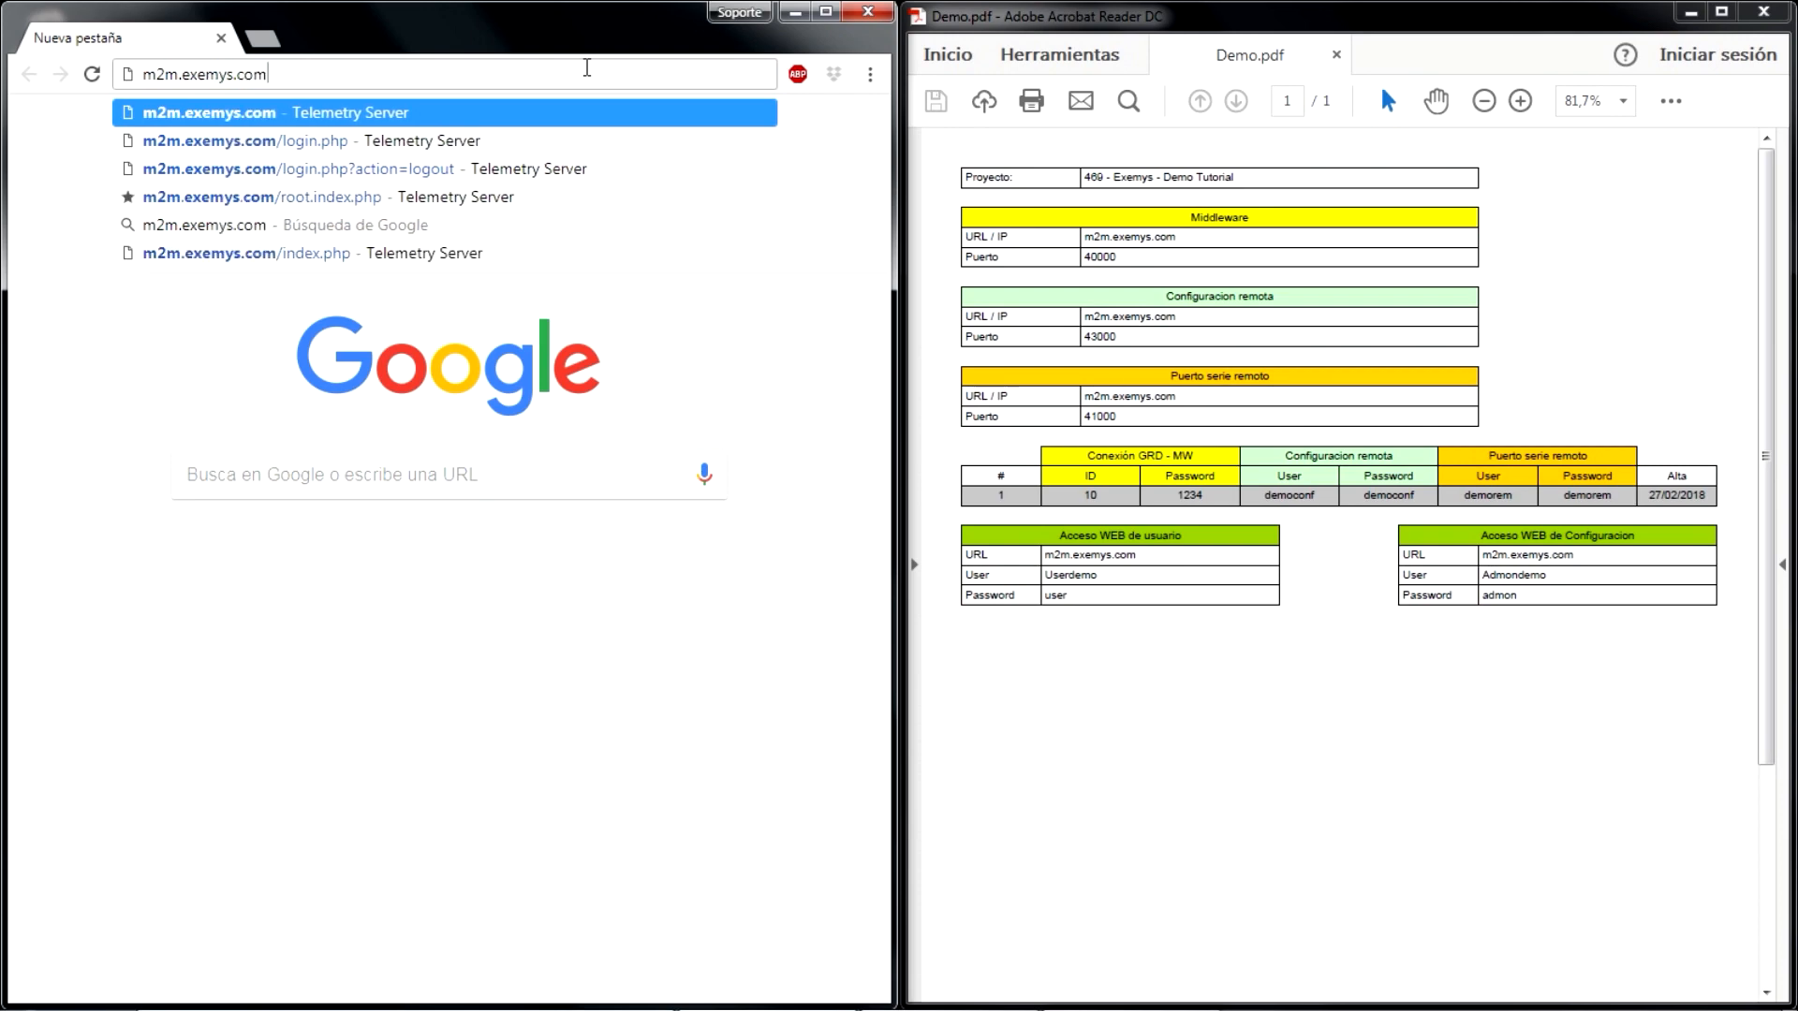
key(Return)
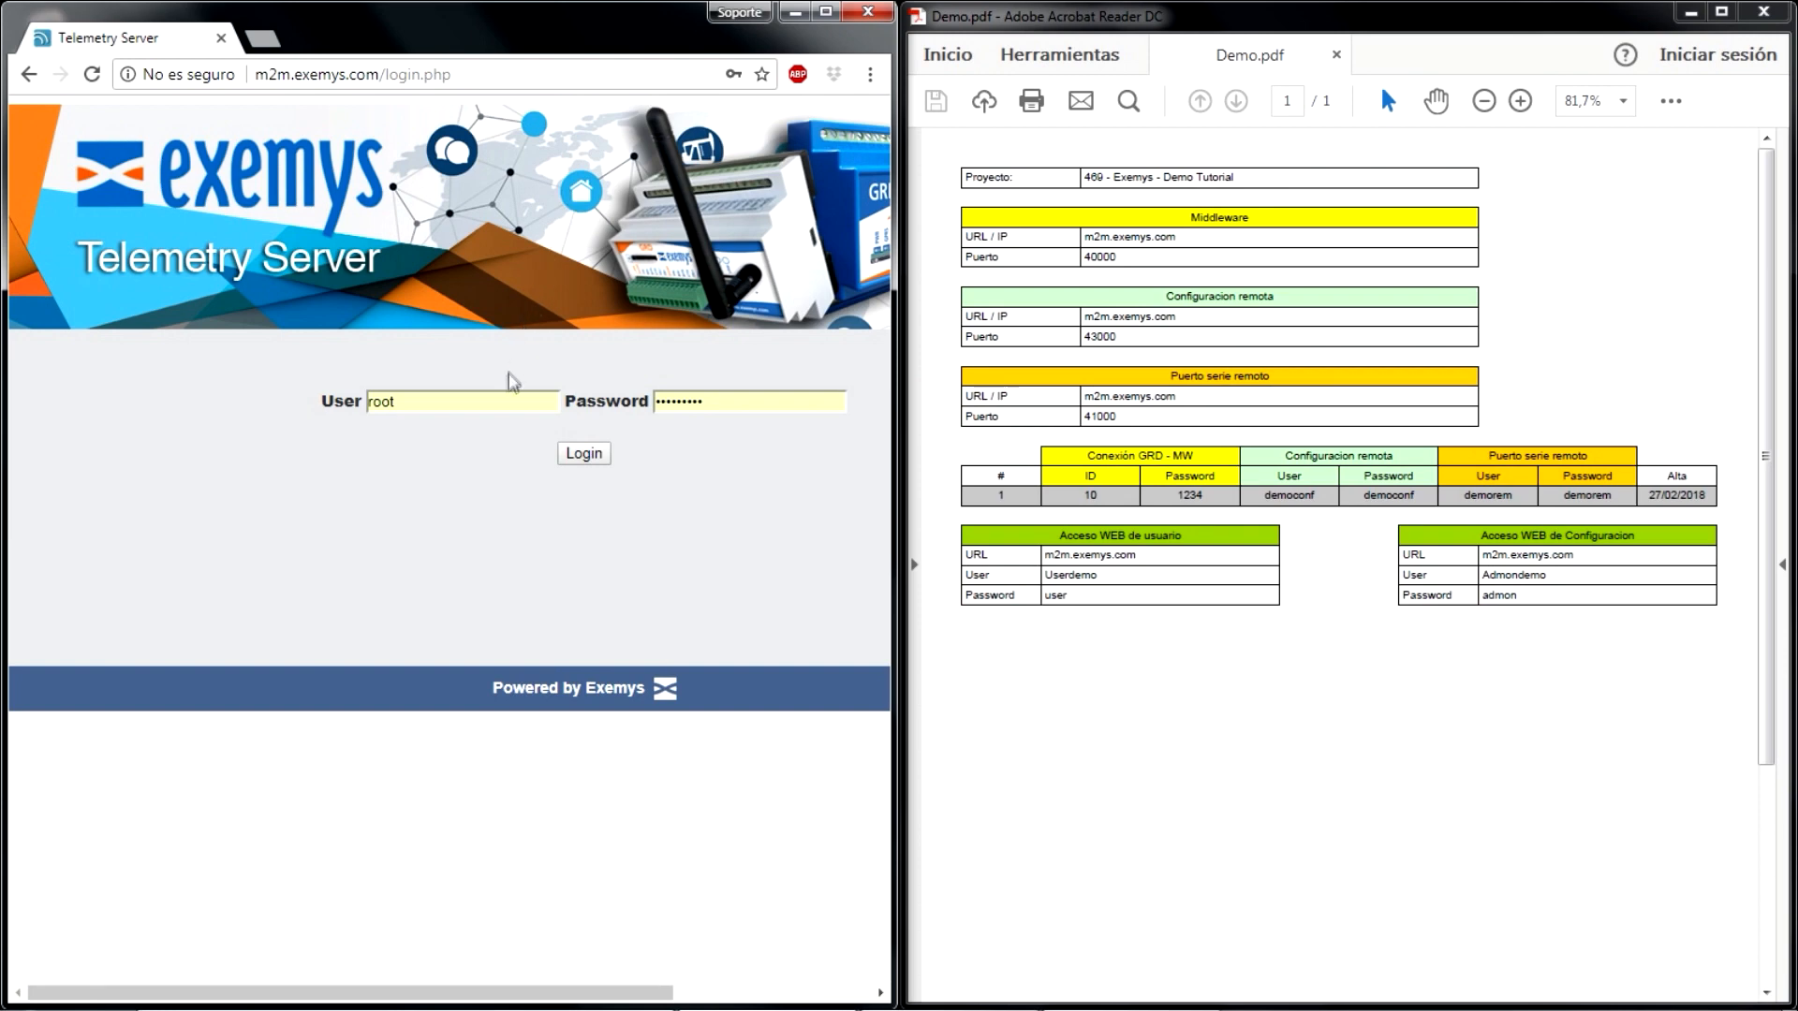
- Enter the user web access user name and password on the Telemetry Server login page
double_click(503, 398)
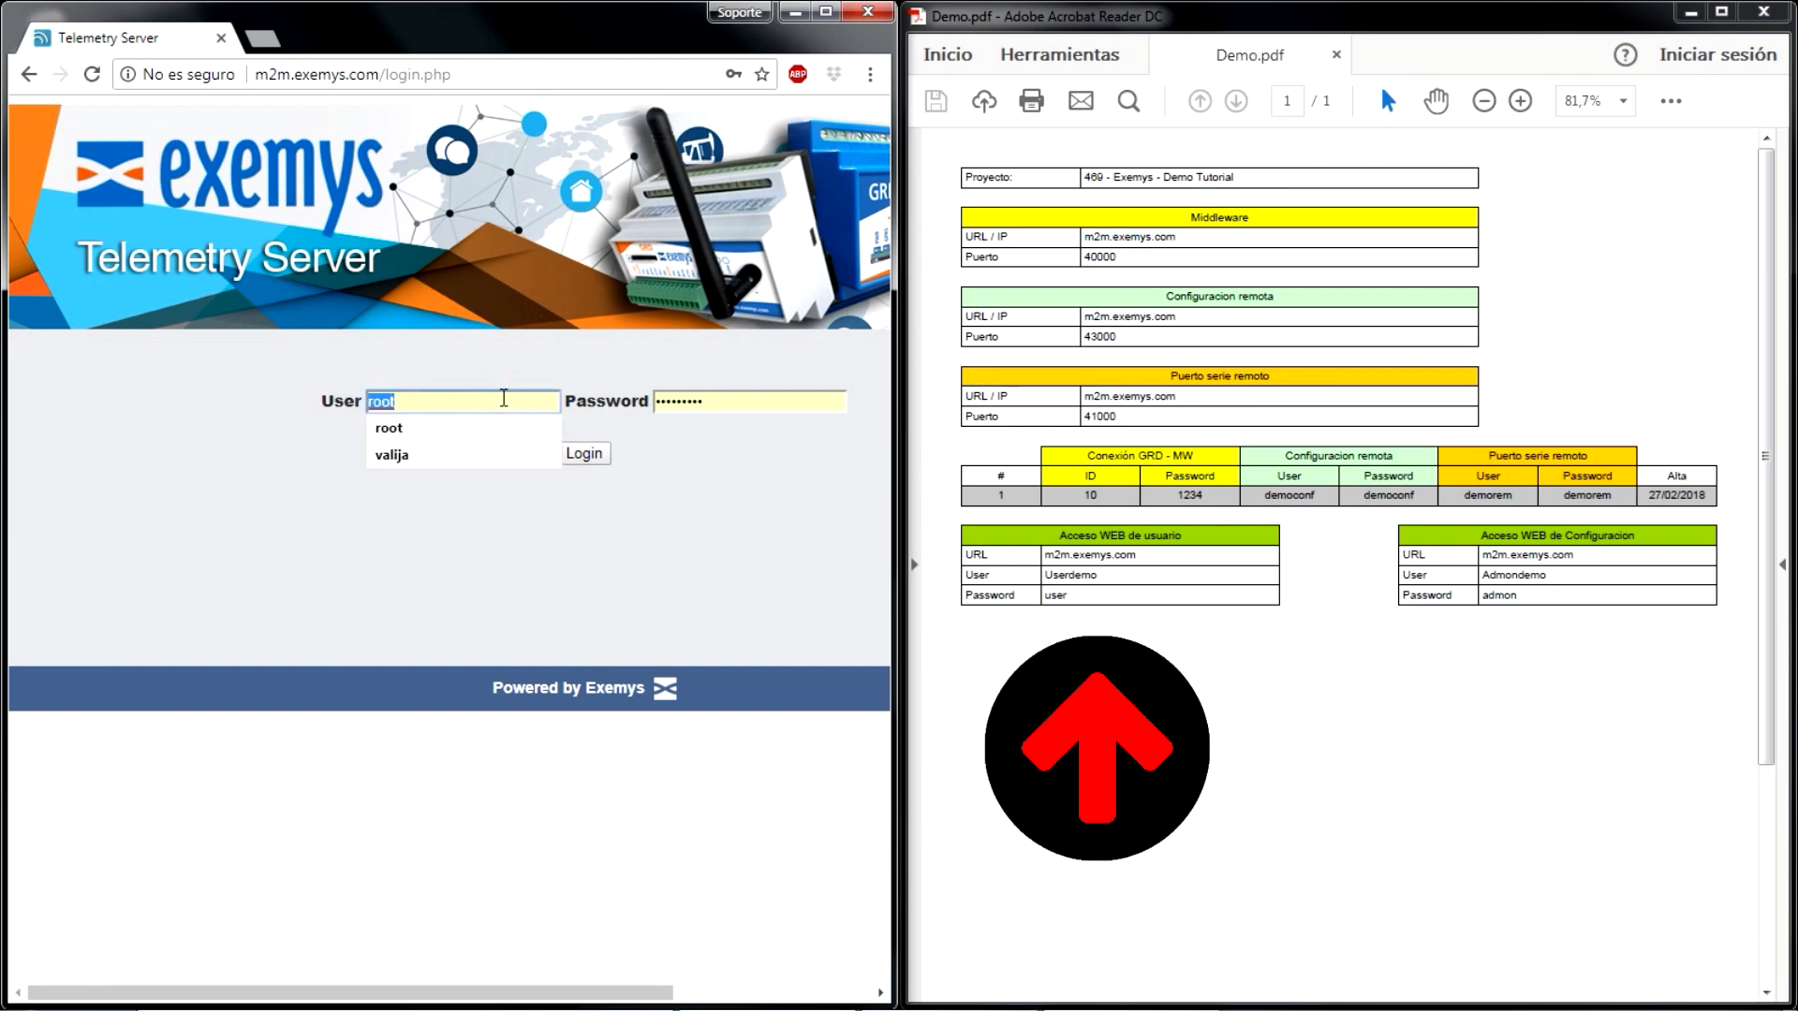
text(Us)
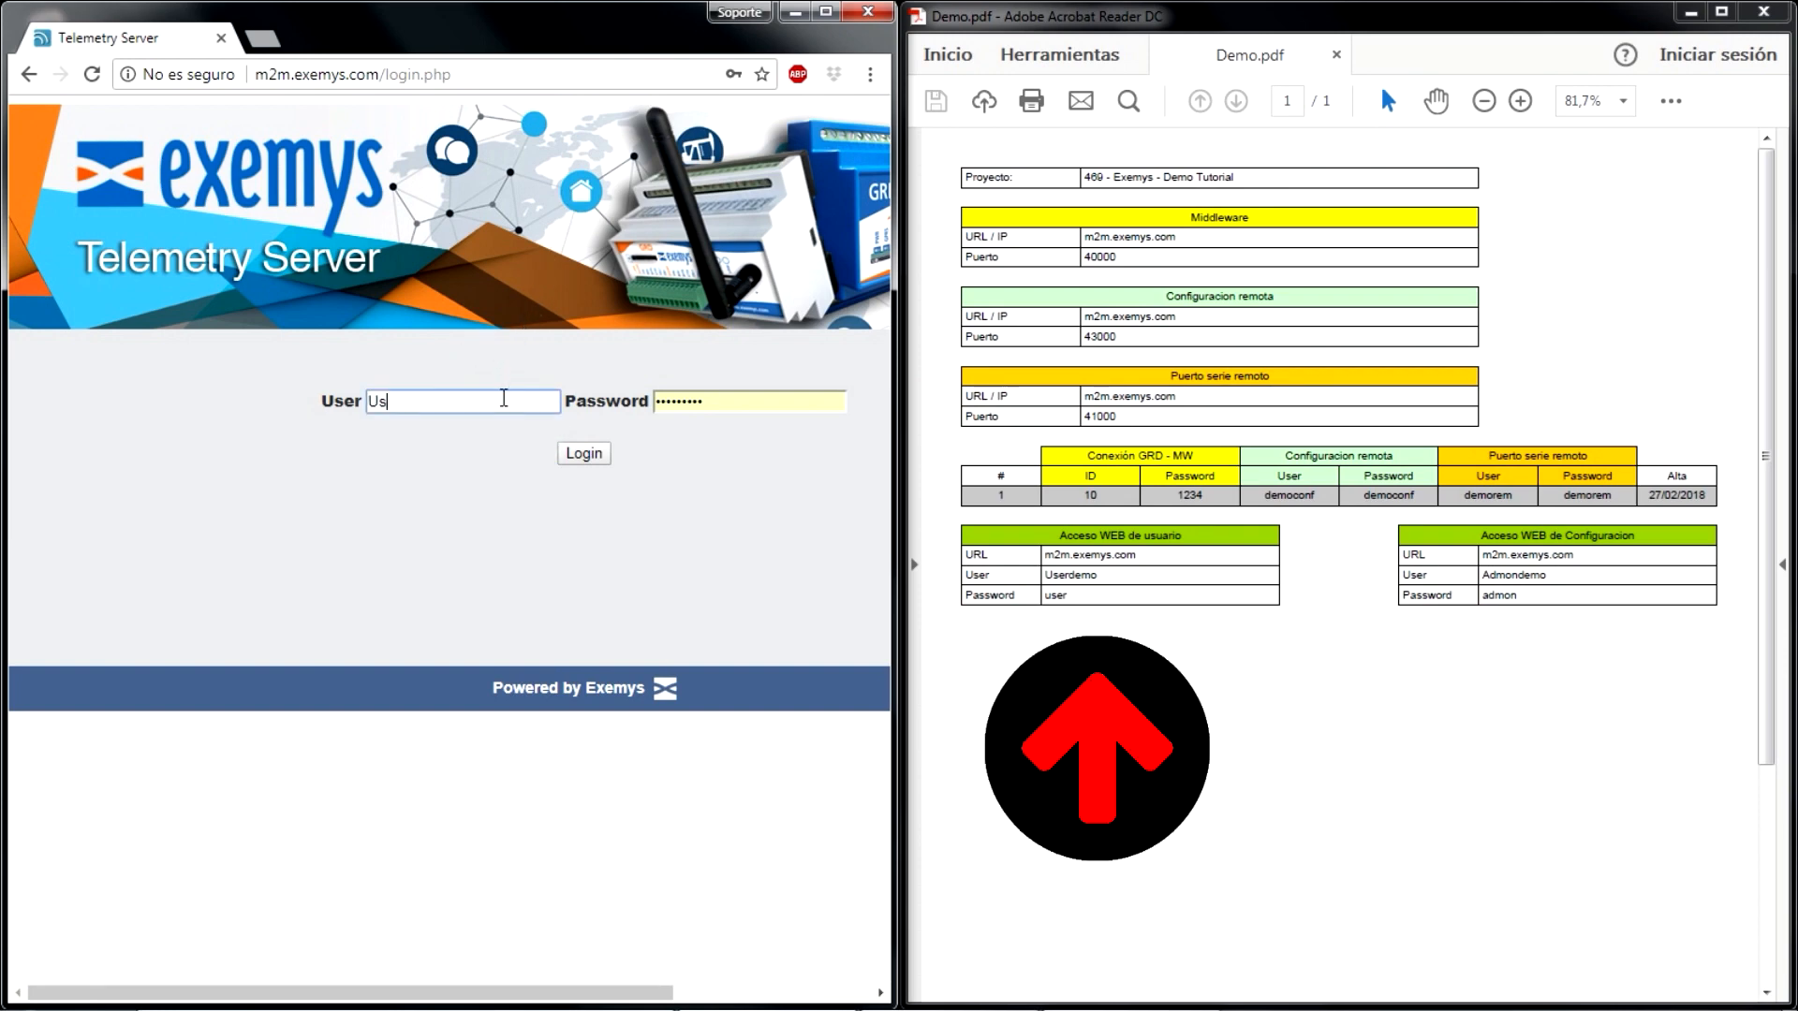
text(erdemo)
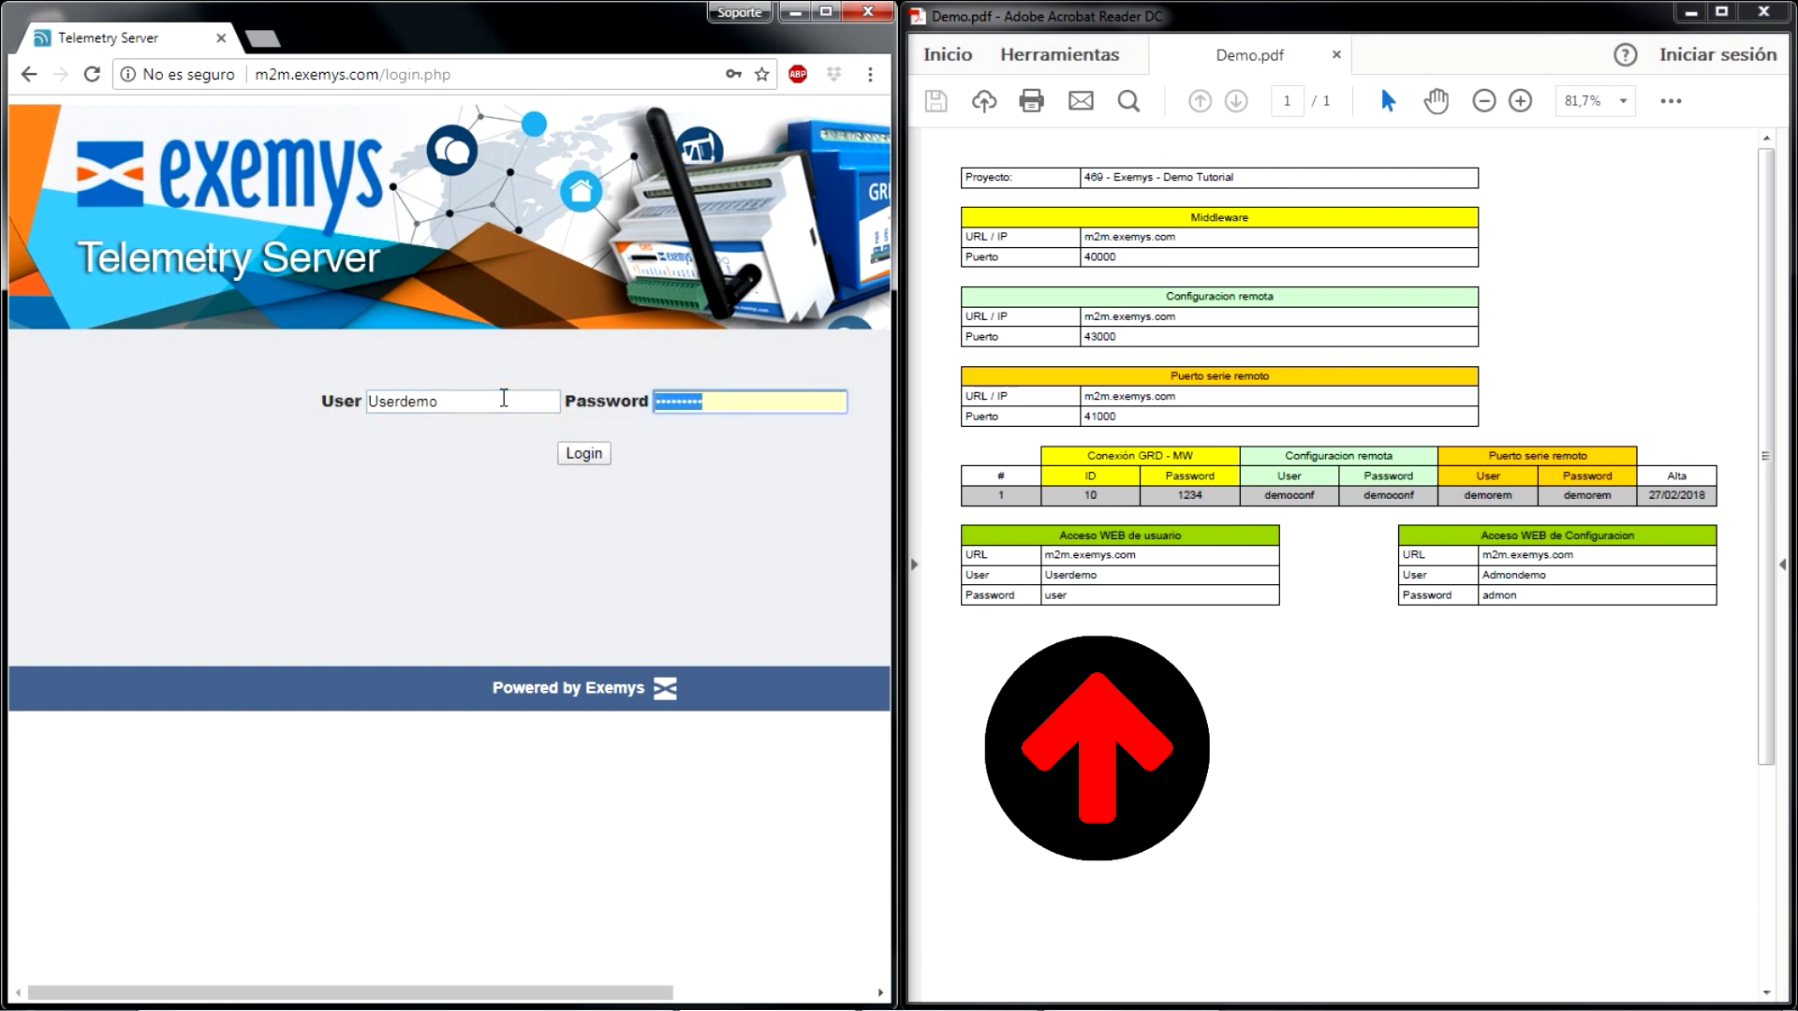
text(us)
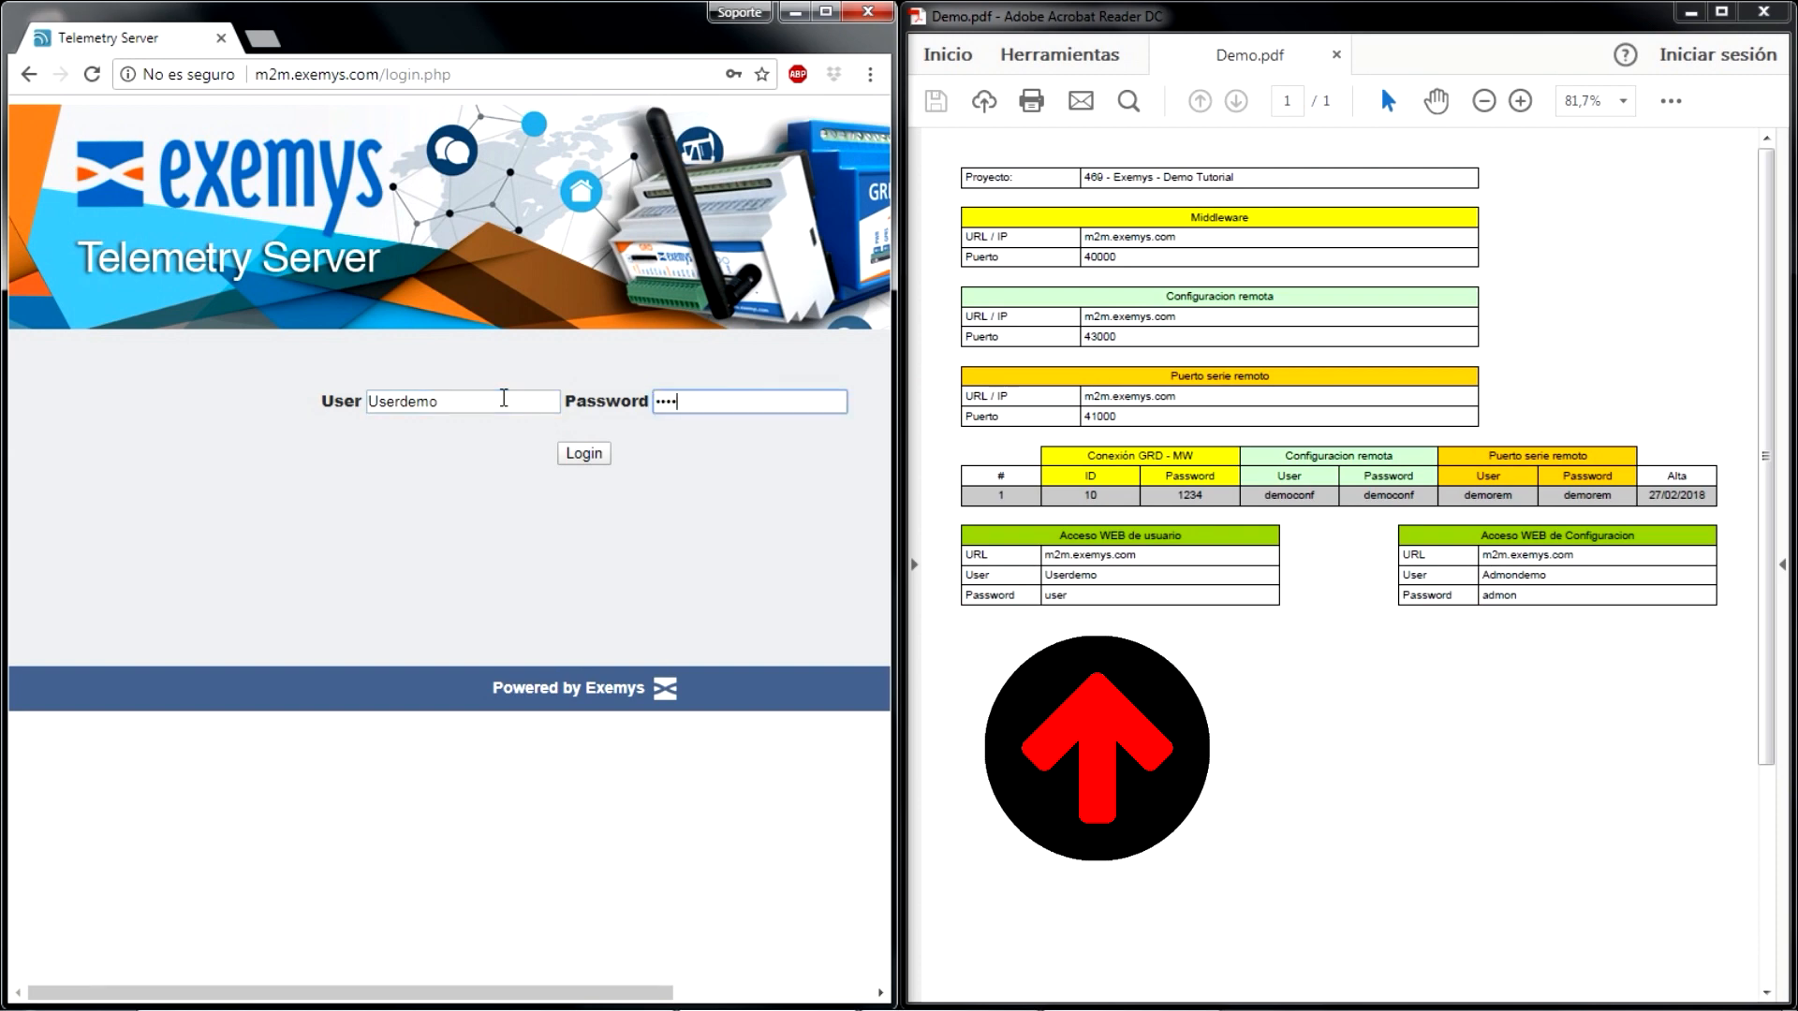